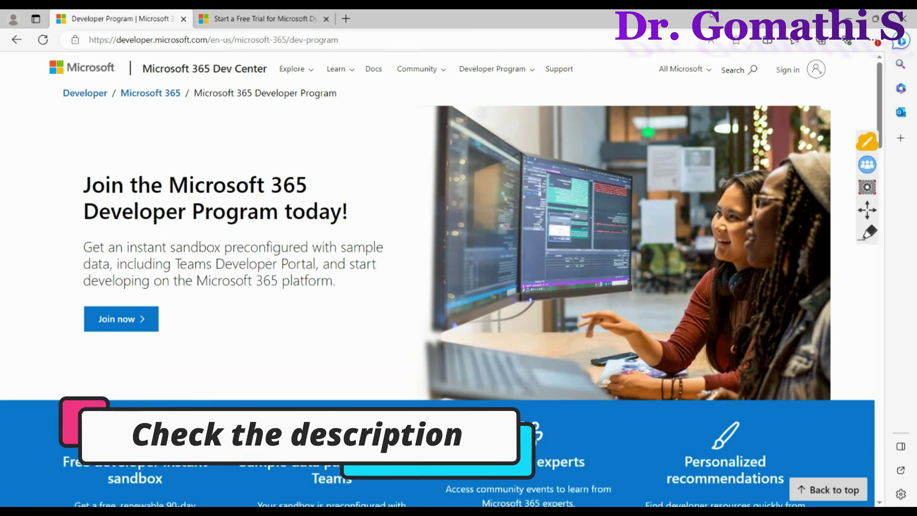
Switch to the Dynamics 365 free-trial tab and select its web address.
left_click(234, 18)
scroll(566, 439, "down", 15)
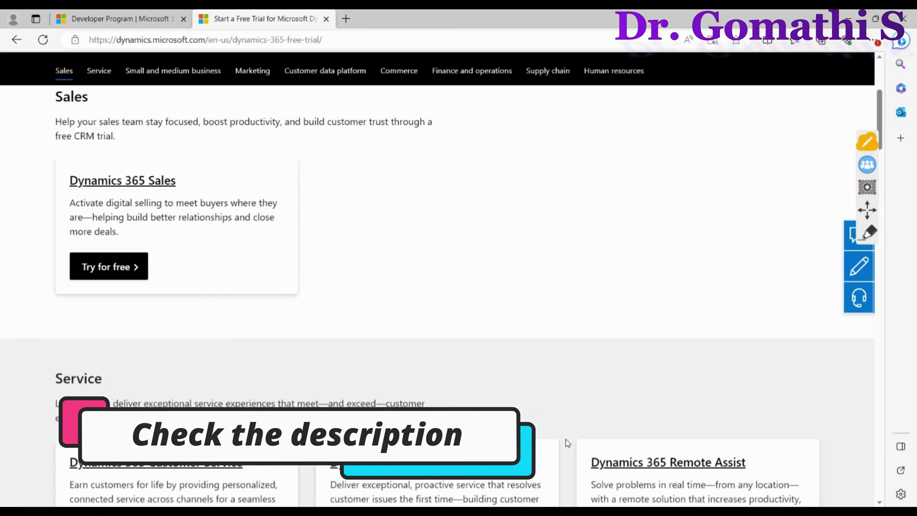
scroll(566, 439, "up", 3)
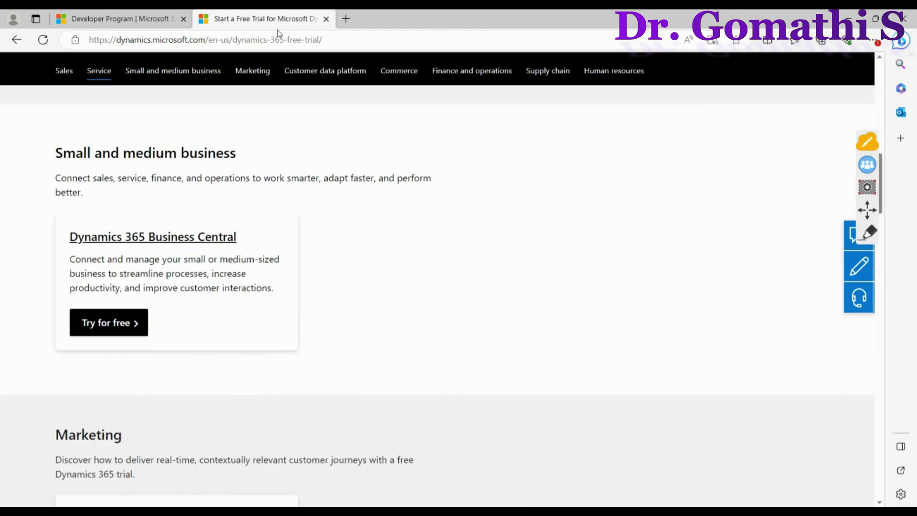
left_click(279, 39)
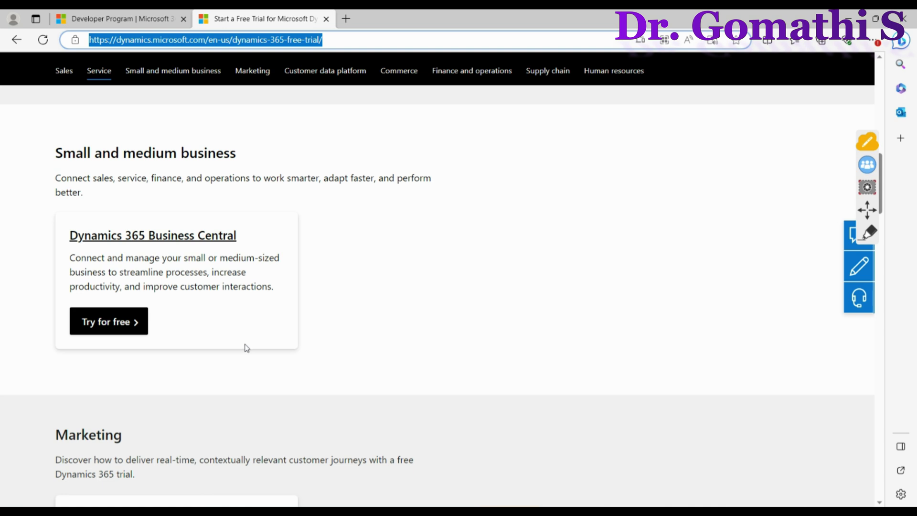
Circle the Business Central trial offer with the pen, clear it, and choose Try for free.
left_click(859, 234)
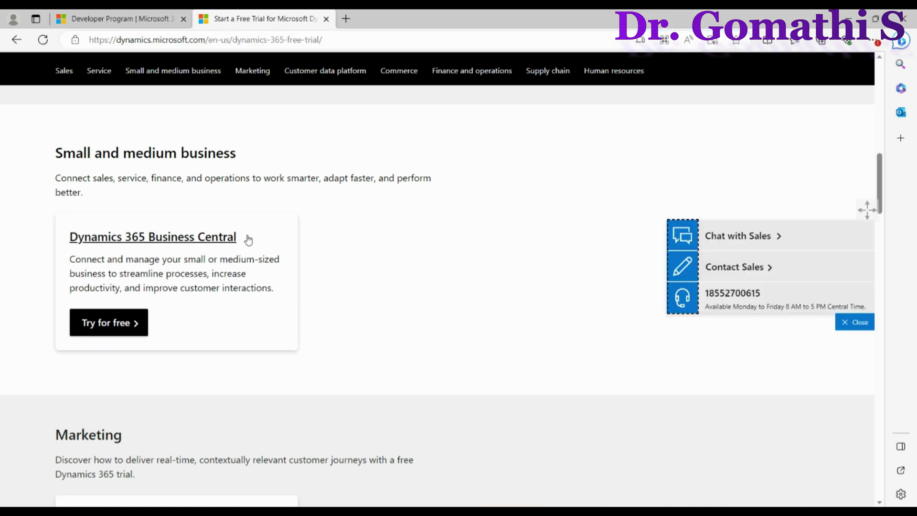
left_click(867, 210)
left_click(873, 233)
mouse_move(158, 290)
left_mouse_down()
mouse_move(201, 280)
mouse_move(81, 265)
left_mouse_up()
left_click(868, 325)
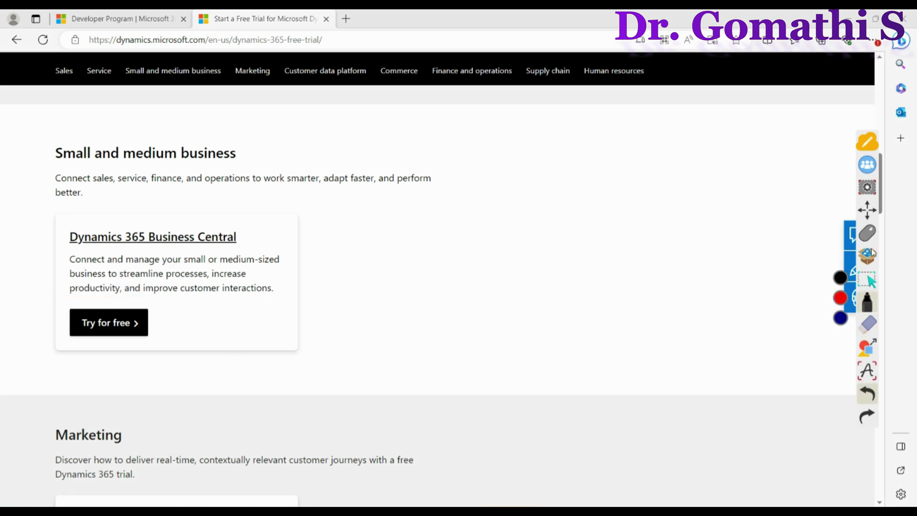
left_click(867, 234)
left_click(87, 330)
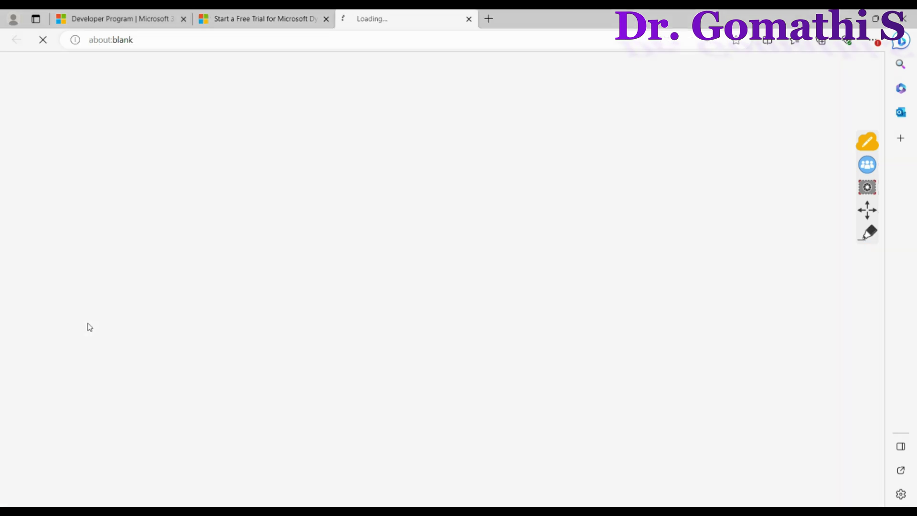
Sketch an @ sign and example email domains on the signup page, then erase them.
left_click(867, 234)
left_click_drag(530, 97, 433, 82)
mouse_move(435, 136)
left_mouse_down()
mouse_move(632, 107)
mouse_move(671, 86)
mouse_move(689, 87)
mouse_move(695, 92)
mouse_move(563, 209)
mouse_move(675, 148)
mouse_move(690, 183)
mouse_move(741, 144)
mouse_move(755, 174)
mouse_move(783, 178)
left_mouse_up()
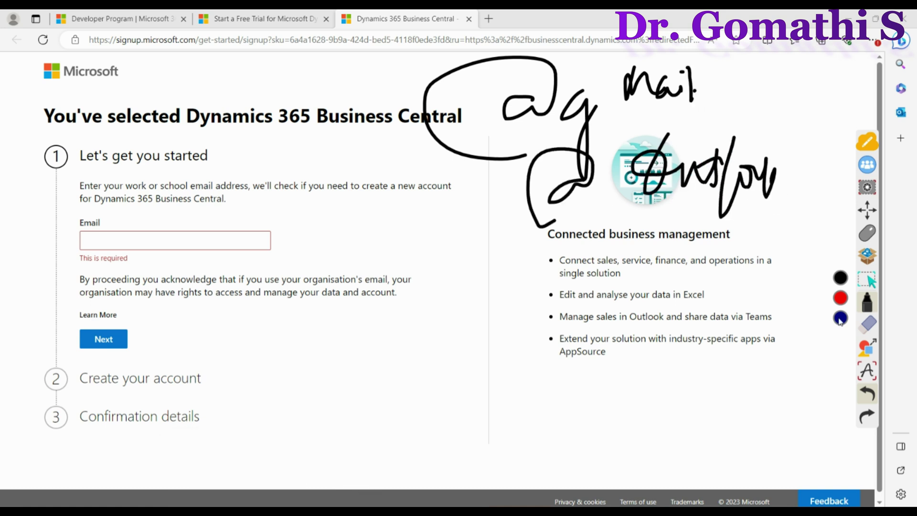
left_click(868, 324)
left_click(841, 341)
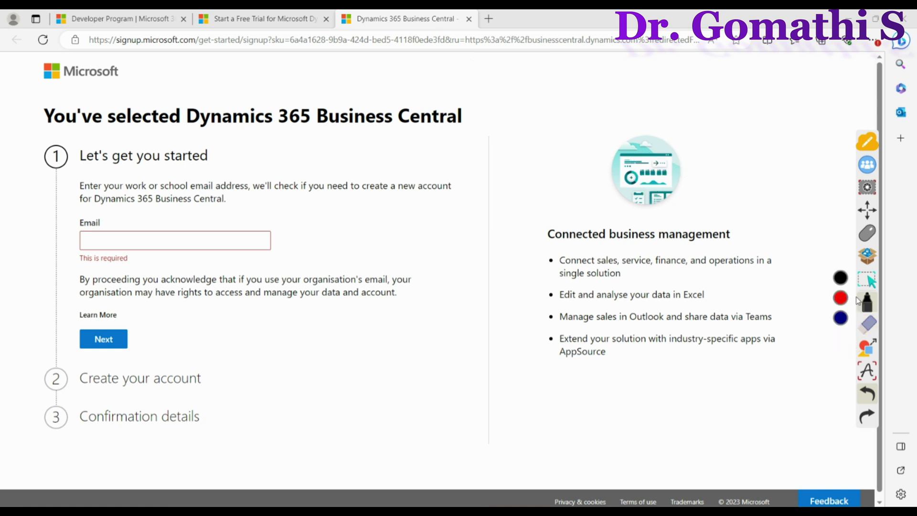
left_click(868, 233)
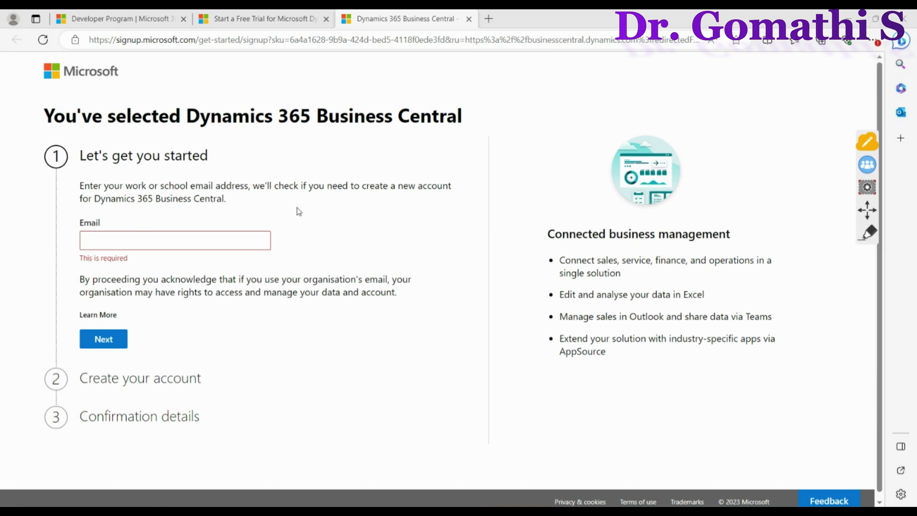
Highlight 'work or school email' in the instructions, then launch Notepad from Windows search.
left_click_drag(161, 186, 209, 185)
left_click(147, 184)
left_click_drag(135, 185, 216, 187)
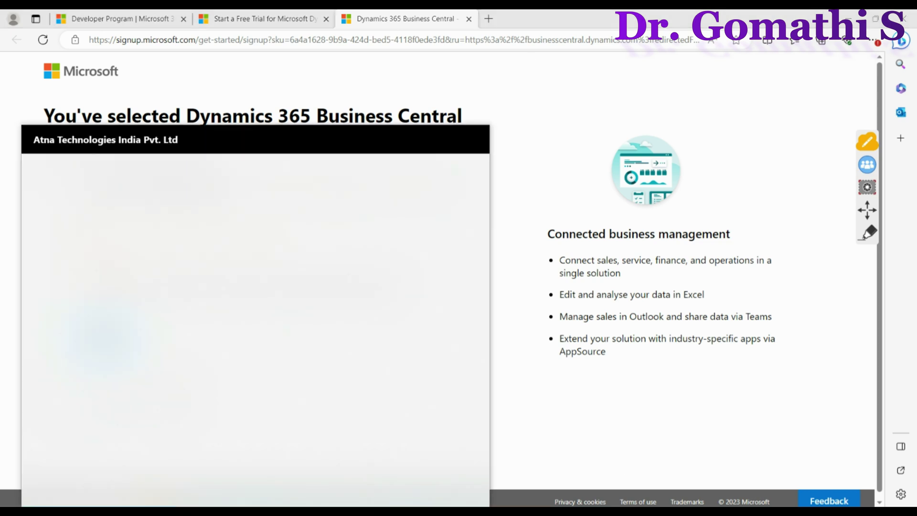
type("no")
key("Return")
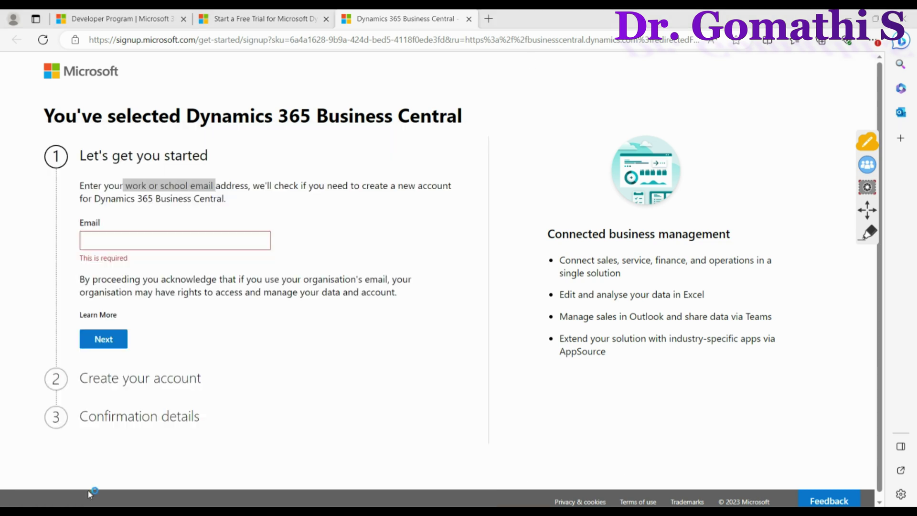
type("@")
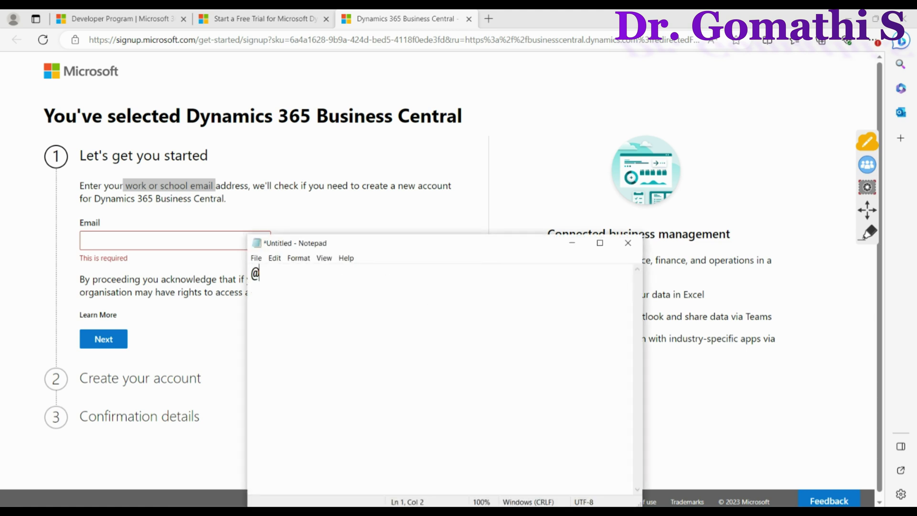
type("outlook.com")
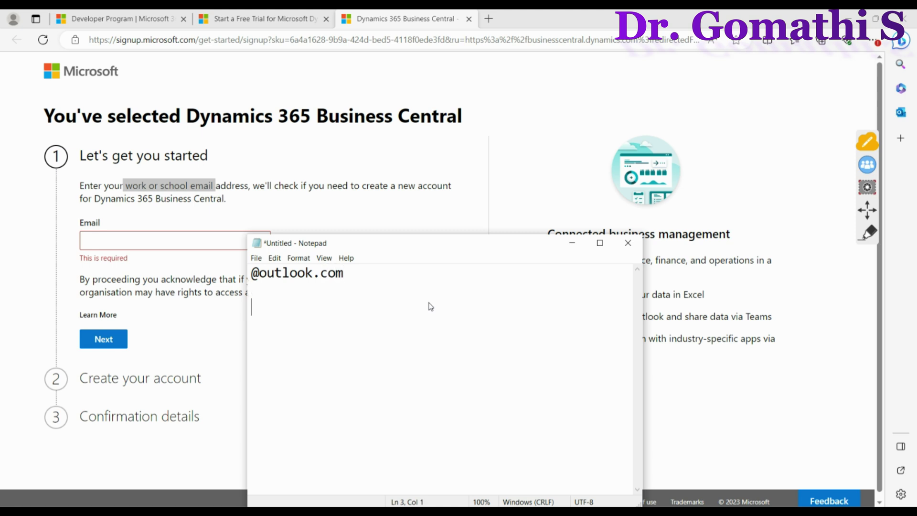
type("@on")
key("BackSpace")
key("BackSpace")
type("onmicrosof.com")
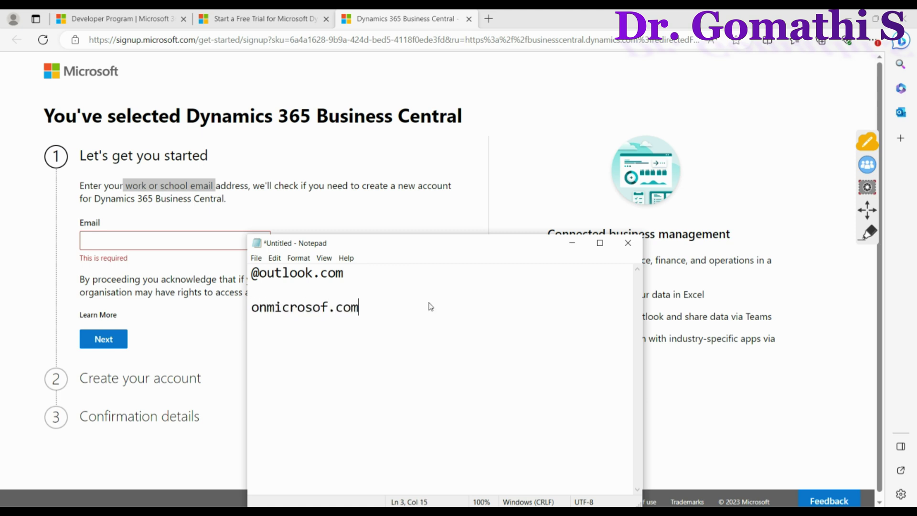
left_click(86, 18)
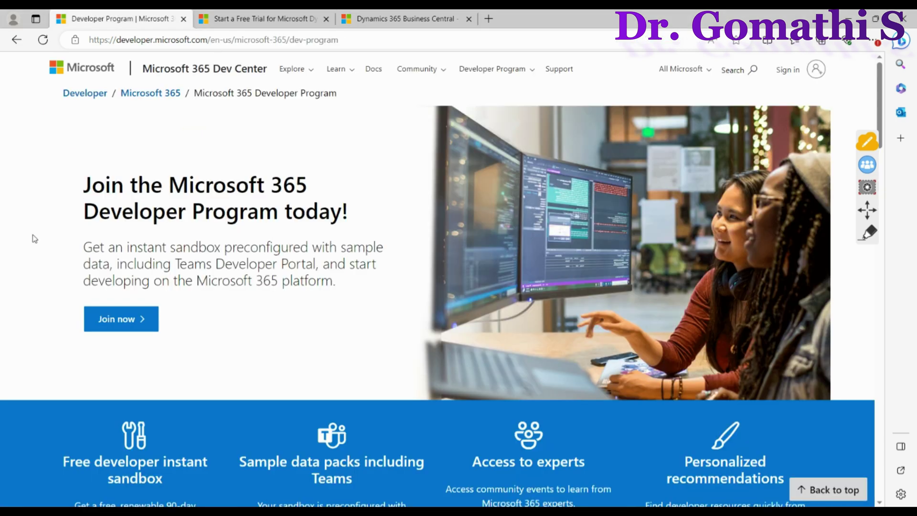
Highlight the start of the Join heading on the Developer Program page.
left_click_drag(105, 191, 83, 185)
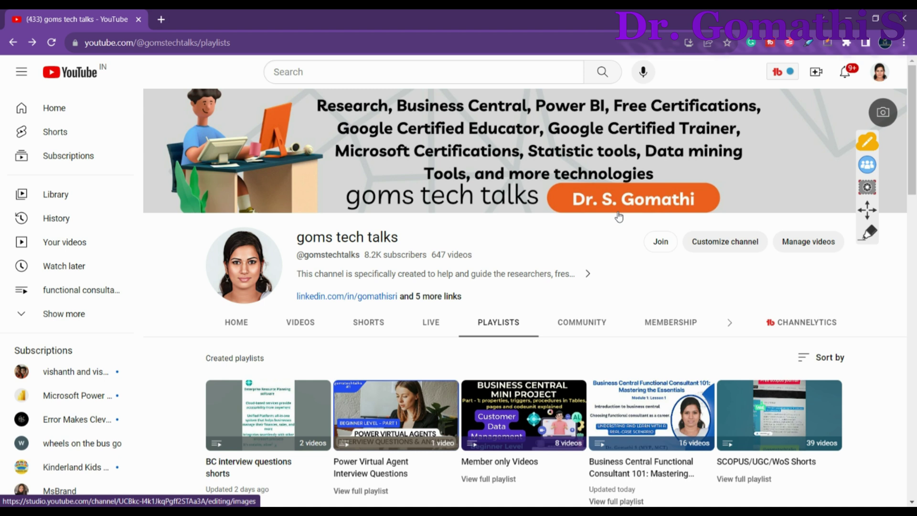
Circle the channel membership option on the YouTube channel page, then erase it.
left_click(868, 233)
mouse_move(670, 203)
left_mouse_down()
mouse_move(591, 221)
mouse_move(592, 230)
left_mouse_up()
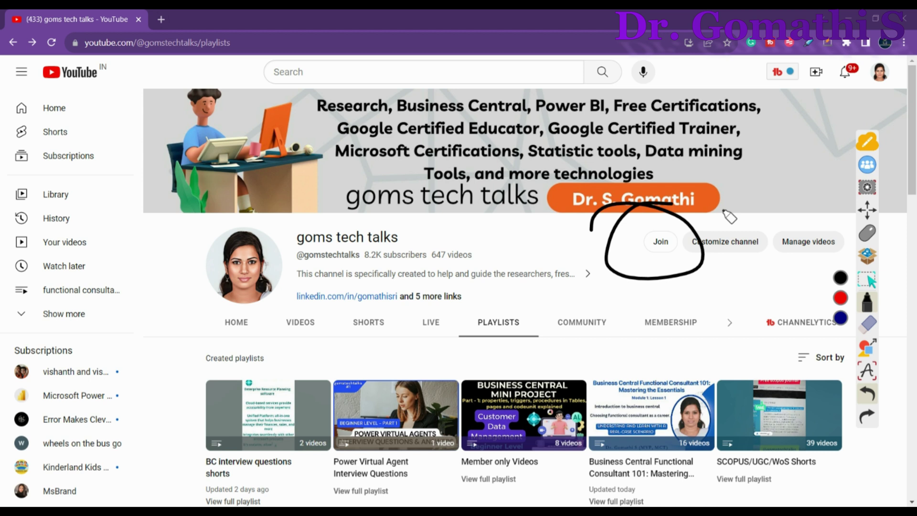
left_click(865, 321)
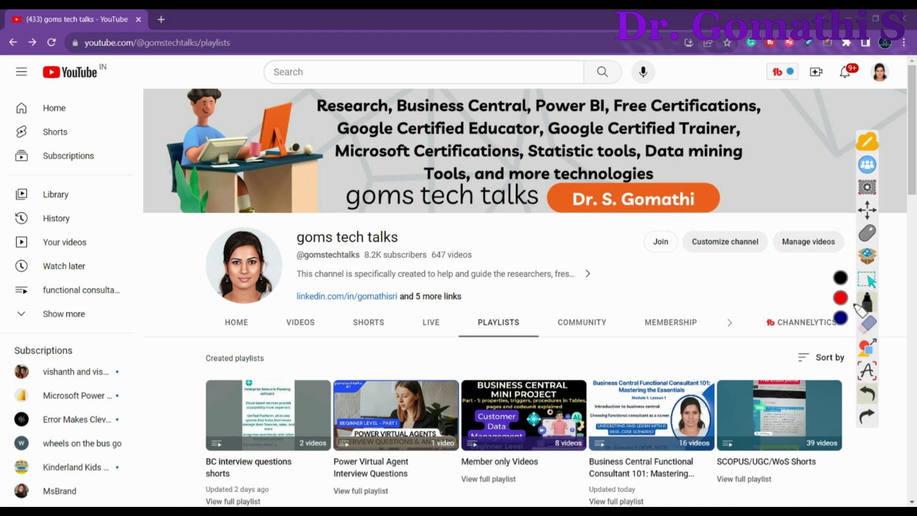
left_click(871, 237)
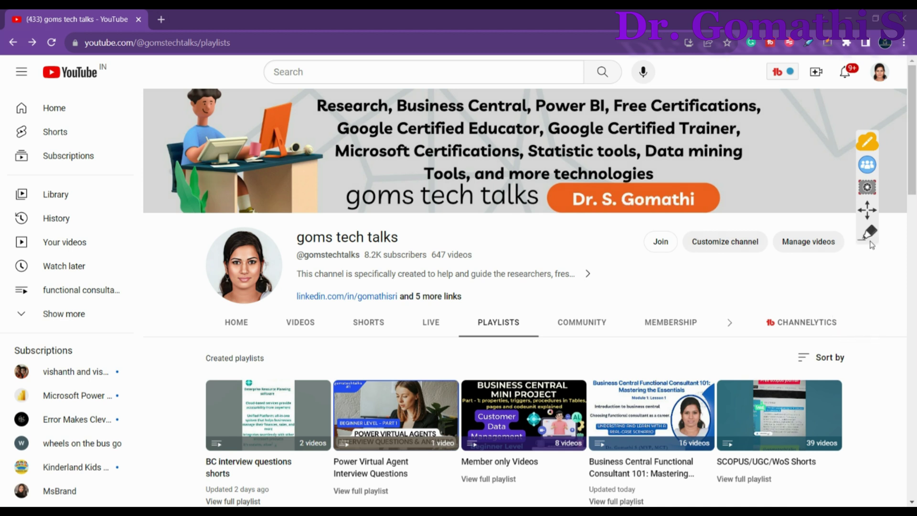
Circle the Business Central Functional Consultant and Interview Questions playlists, then clear the drawings.
scroll(874, 262, "down", 3)
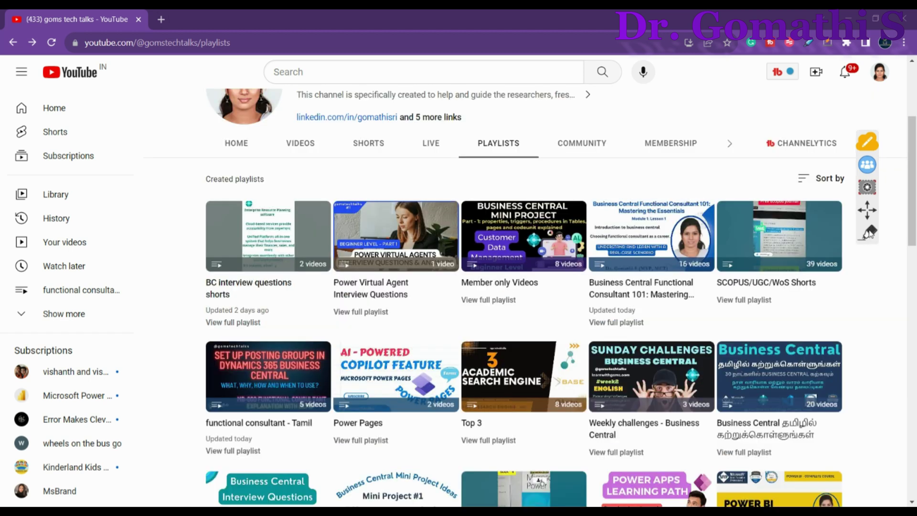
left_click(869, 234)
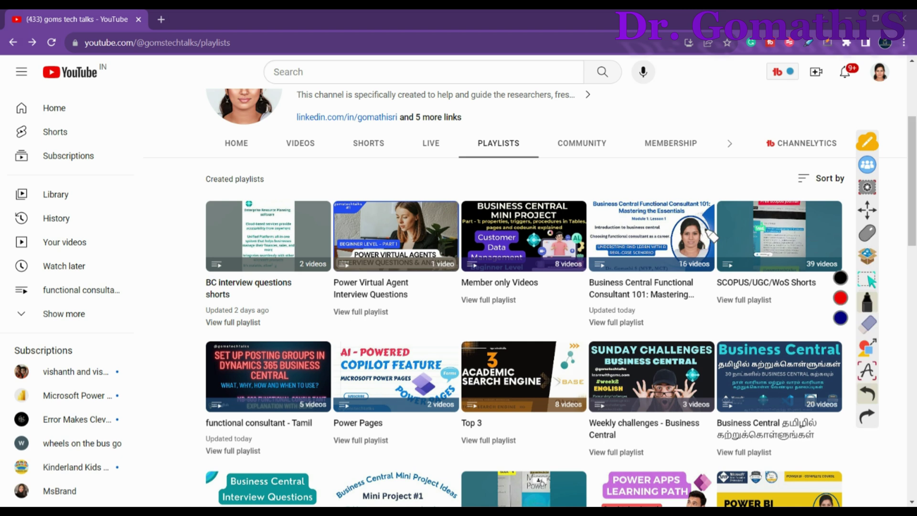
mouse_move(704, 201)
left_mouse_down()
mouse_move(564, 178)
mouse_move(590, 179)
left_mouse_up()
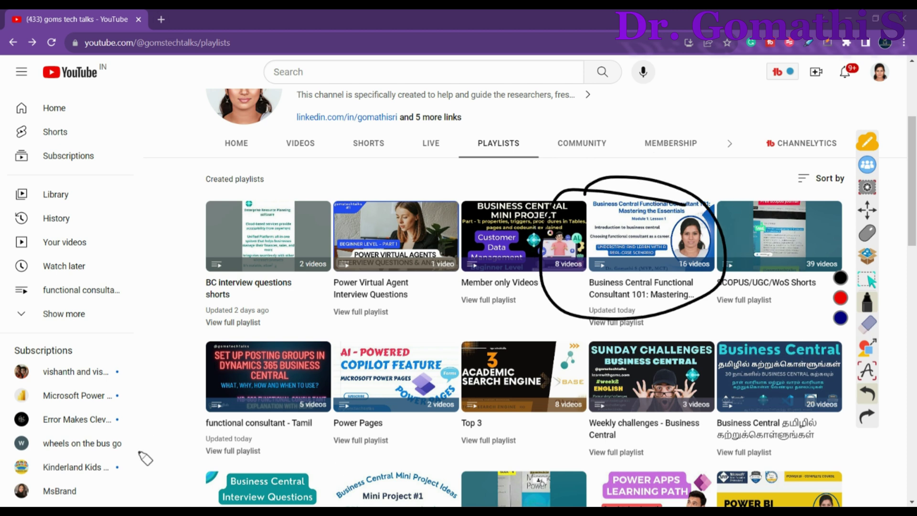
left_click_drag(267, 428, 282, 439)
left_click(868, 324)
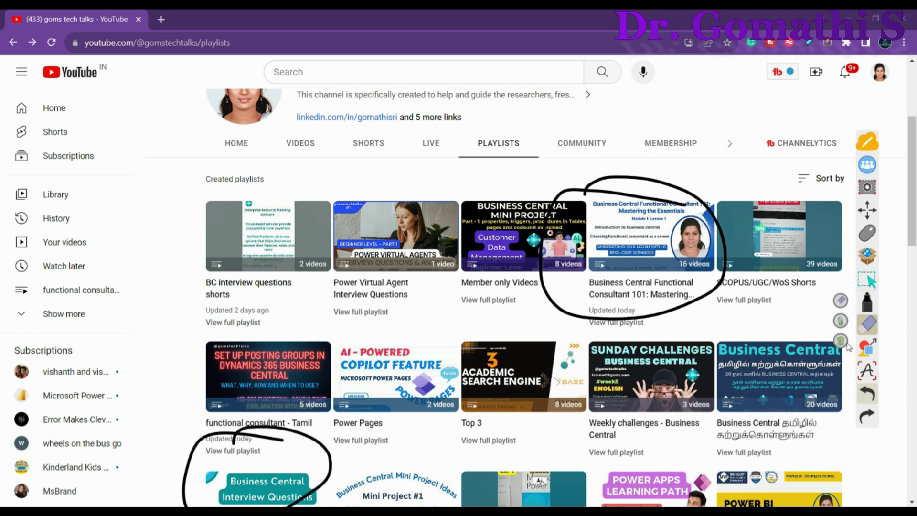
left_click(840, 341)
Circle the middle-row playlists further down the page, clearing each drawing afterward.
scroll(915, 282, "down", 3)
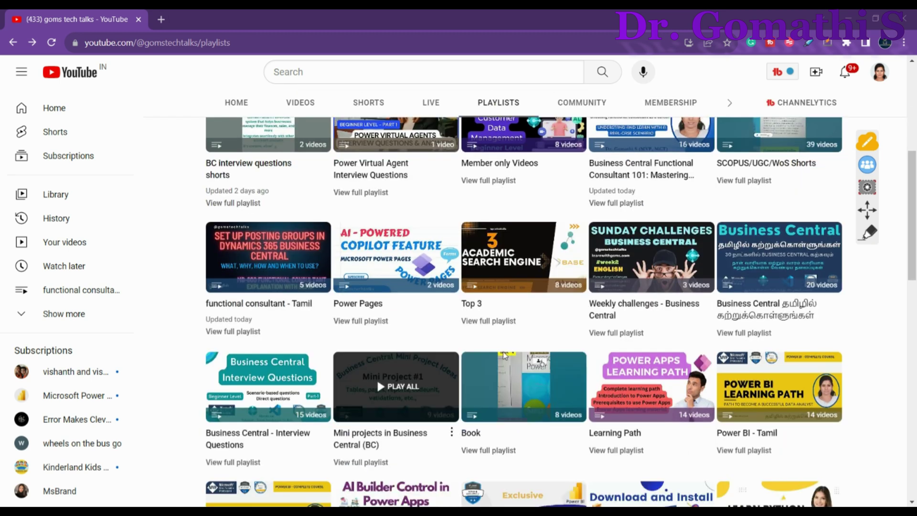
left_click(872, 236)
mouse_move(281, 313)
left_mouse_down()
mouse_move(334, 466)
mouse_move(304, 323)
left_mouse_up()
left_click(868, 324)
left_click(840, 341)
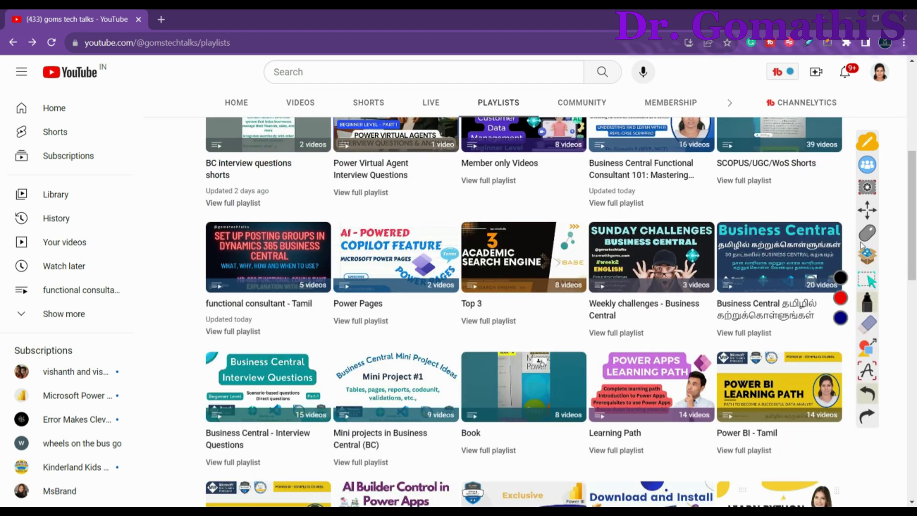
scroll(715, 391, "down", 8)
scroll(715, 391, "down", 5)
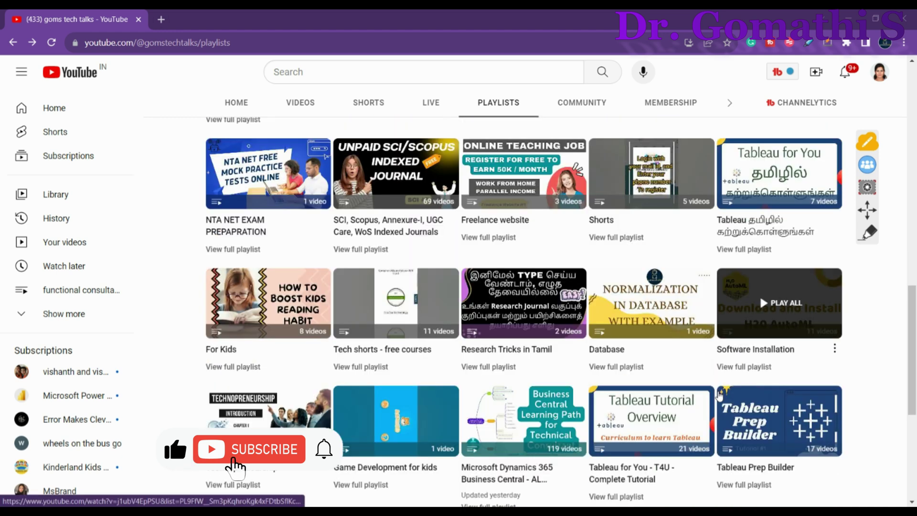
left_click(868, 232)
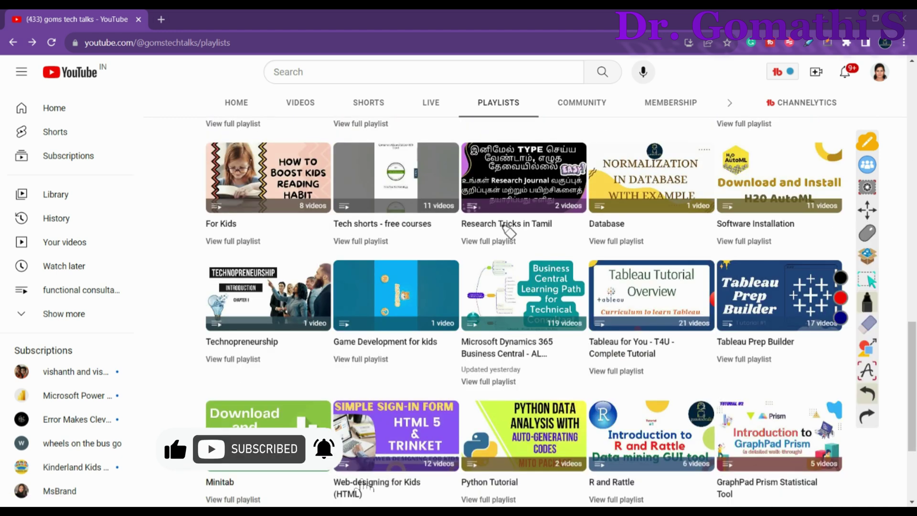
left_click_drag(397, 281, 404, 288)
left_click(868, 325)
left_click(841, 343)
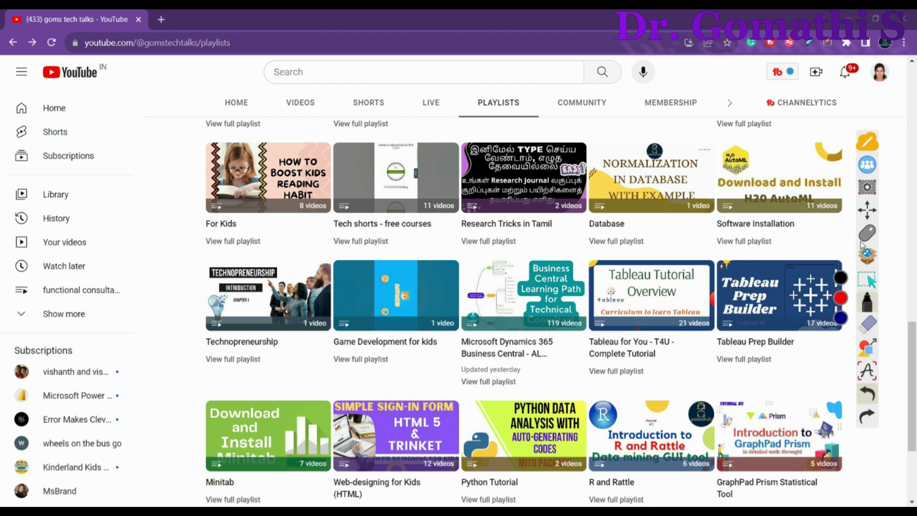
Scroll back up to show the channel banner and header, marking and clearing a note there.
scroll(909, 352, "up", 1)
left_click_drag(909, 352, 902, 193)
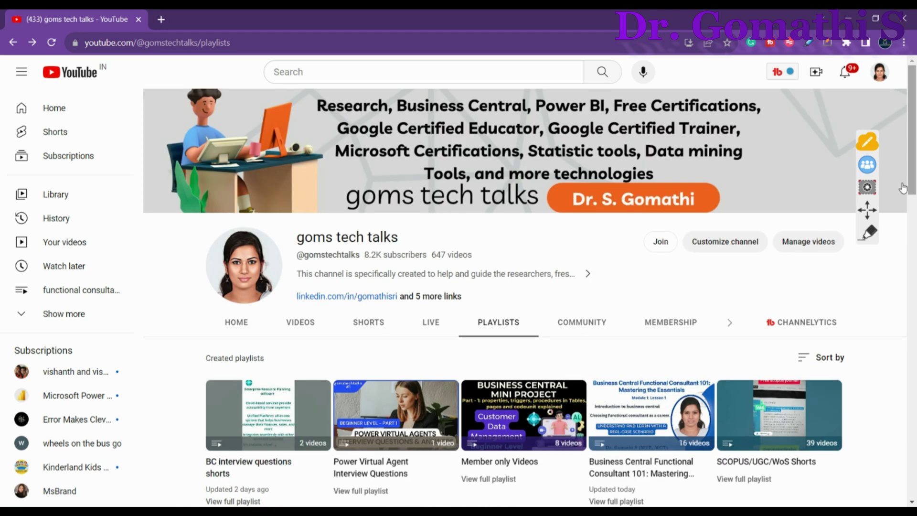
left_click(868, 233)
mouse_move(681, 222)
left_mouse_down()
mouse_move(616, 278)
mouse_move(590, 225)
left_mouse_up()
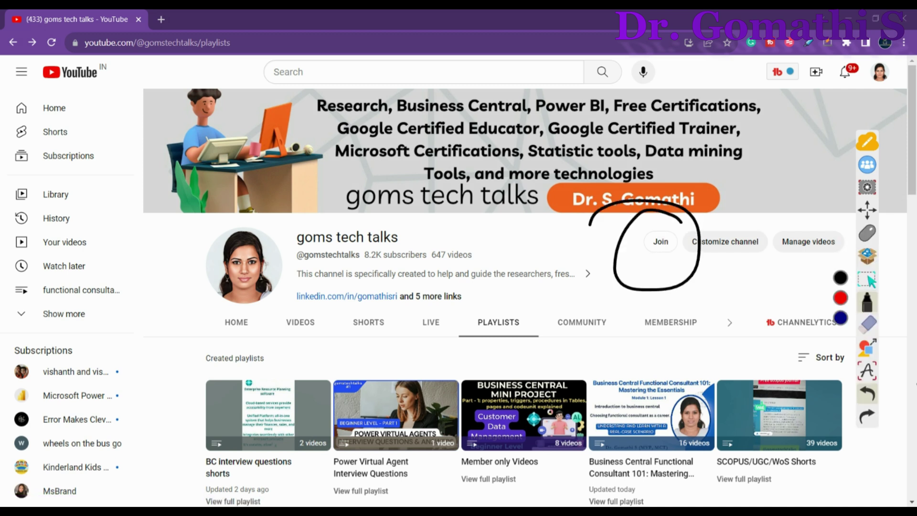
left_click(868, 324)
left_click(868, 234)
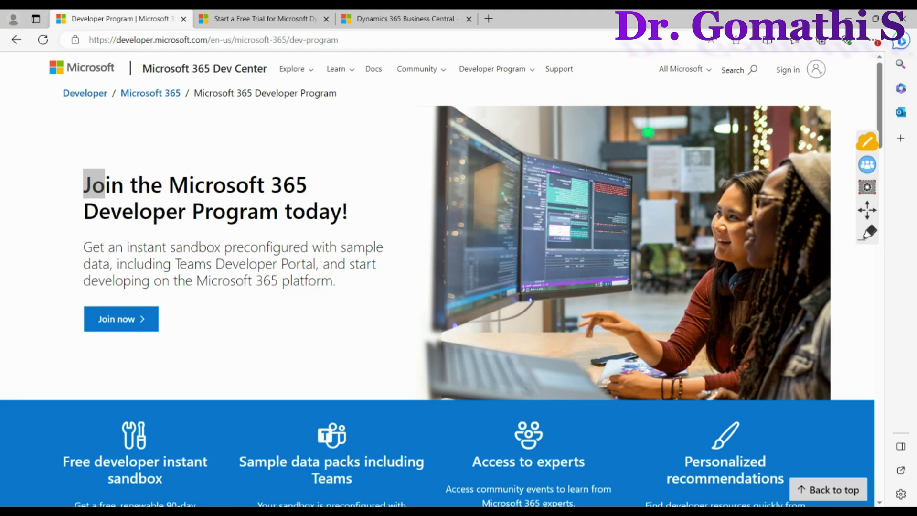
Choose Join now, proceed past the account email on Microsoft sign-in, and enter the account password.
left_click(311, 135)
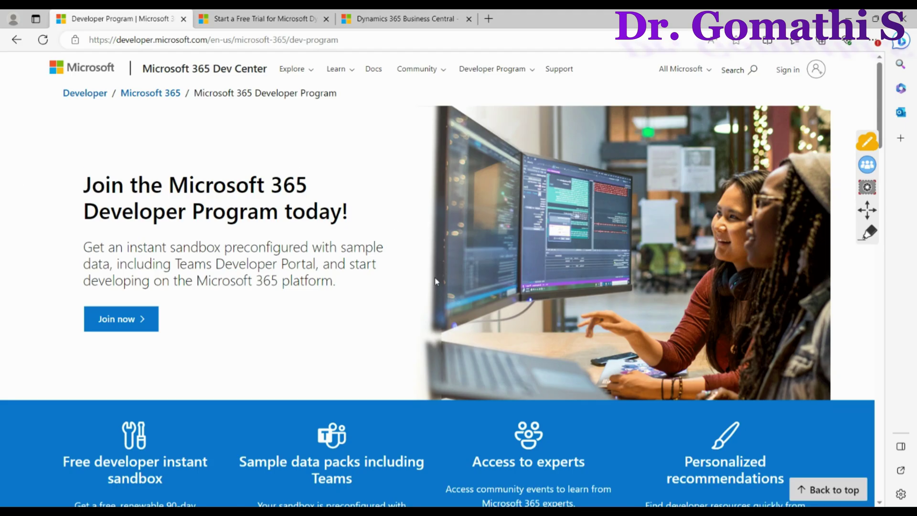
left_click(125, 319)
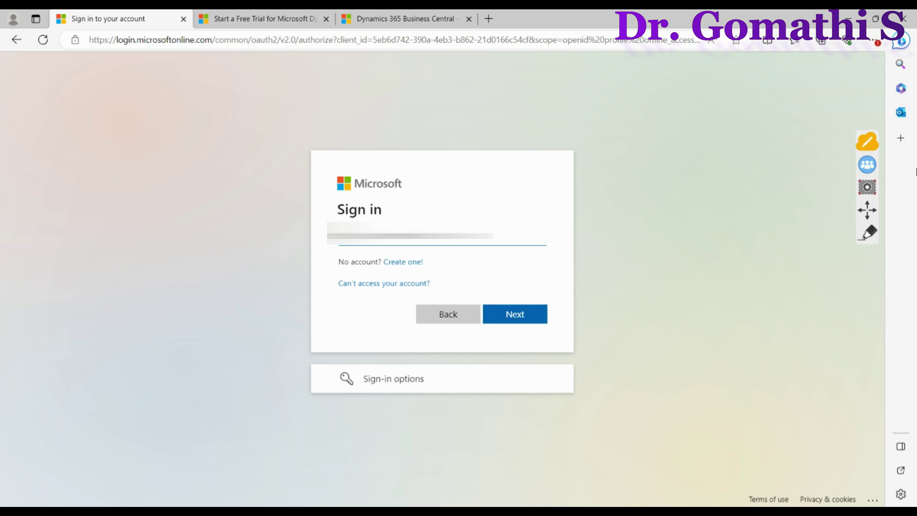
left_click(867, 233)
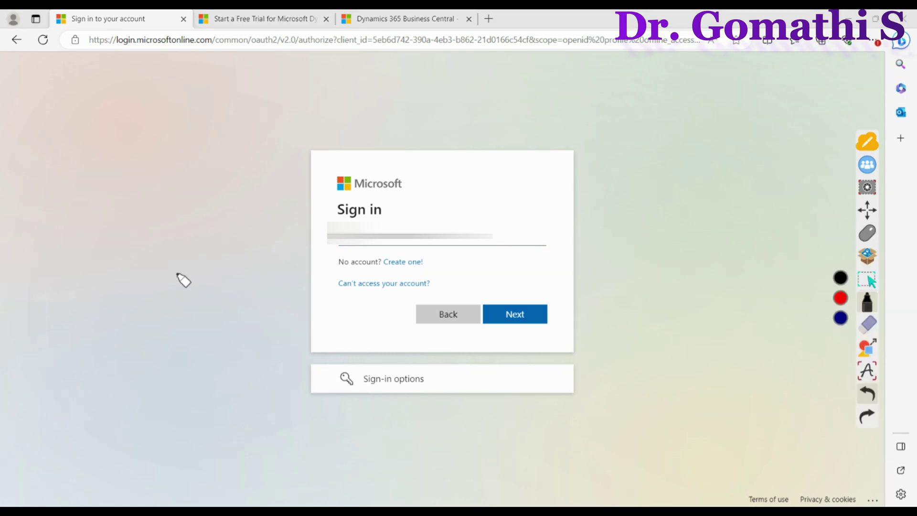
mouse_move(437, 248)
left_mouse_down()
mouse_move(382, 256)
mouse_move(436, 247)
left_mouse_up()
left_click(867, 324)
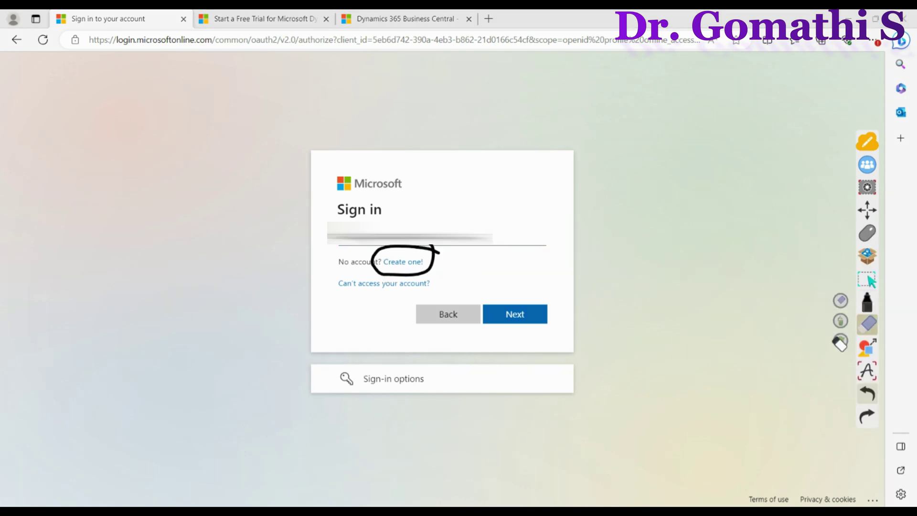
left_click(868, 324)
left_click(867, 279)
left_click(532, 315)
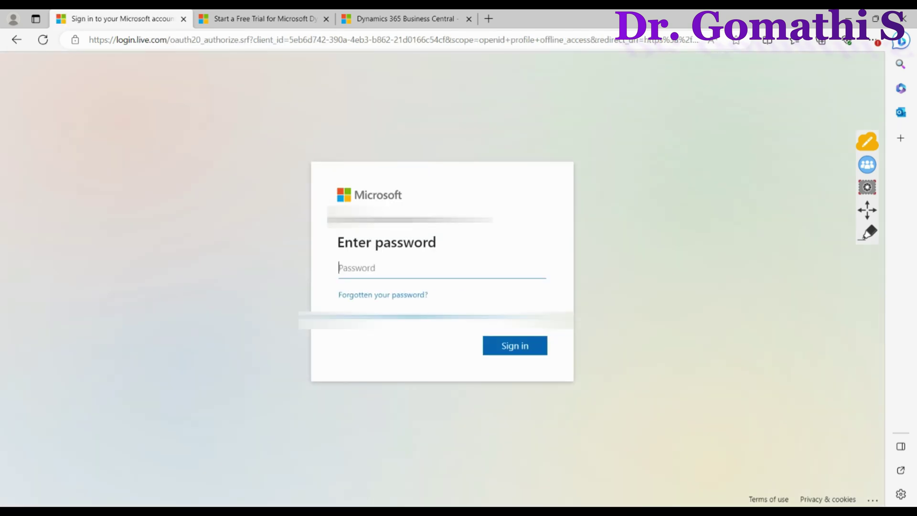
type("•••••••••••••")
Submit the password, stay signed in, and dismiss the save-password and Edge sync popups.
key("Return")
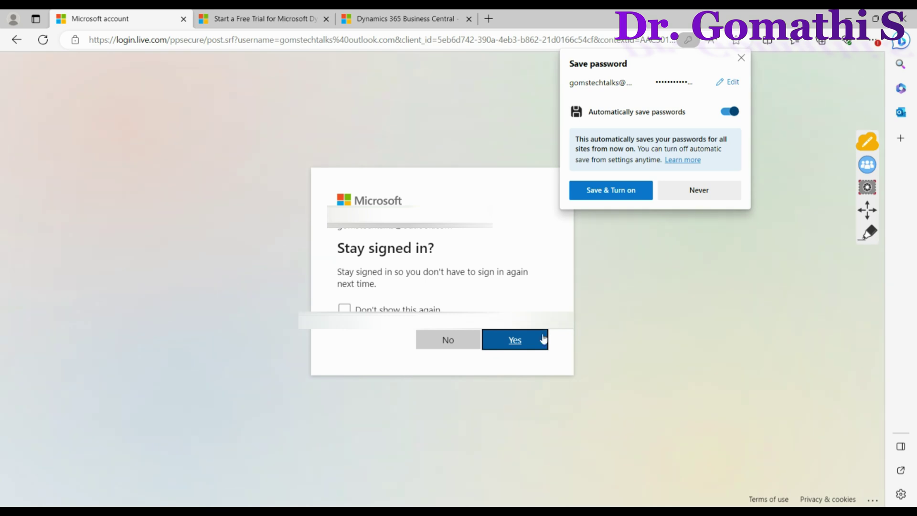
left_click(543, 339)
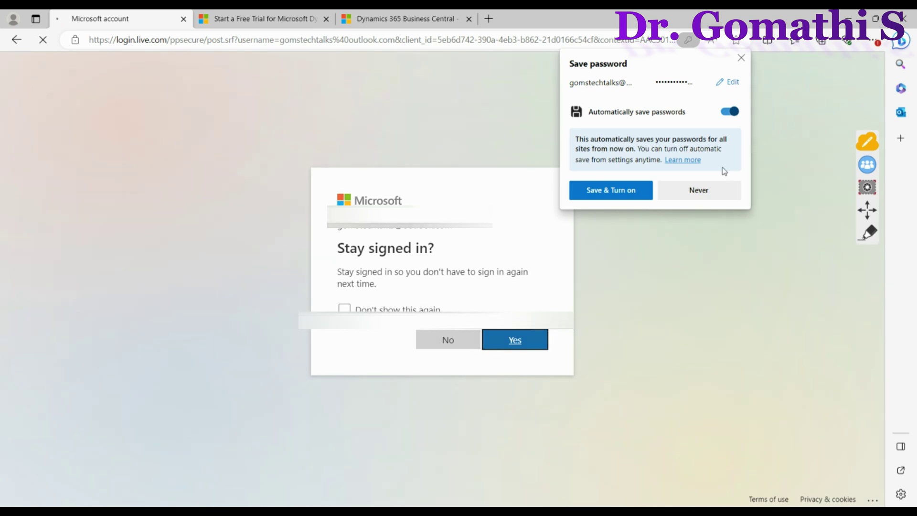
left_click(741, 58)
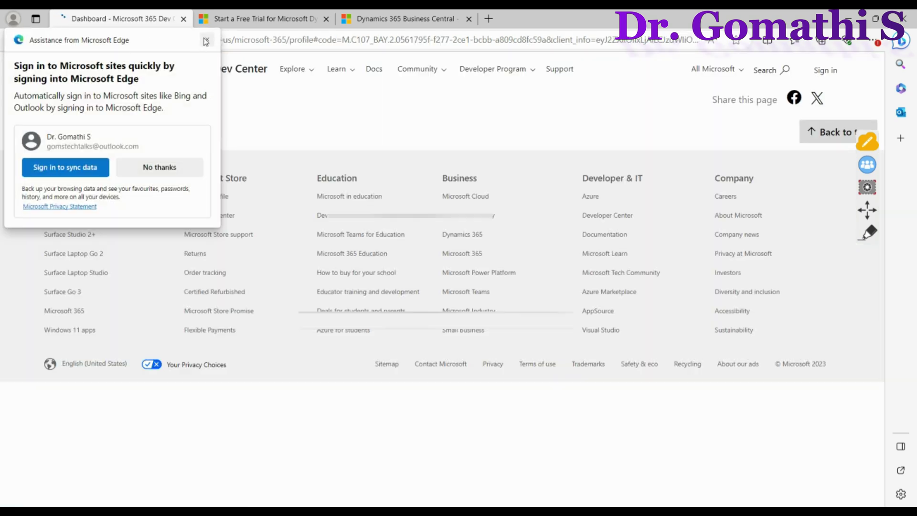
left_click(206, 41)
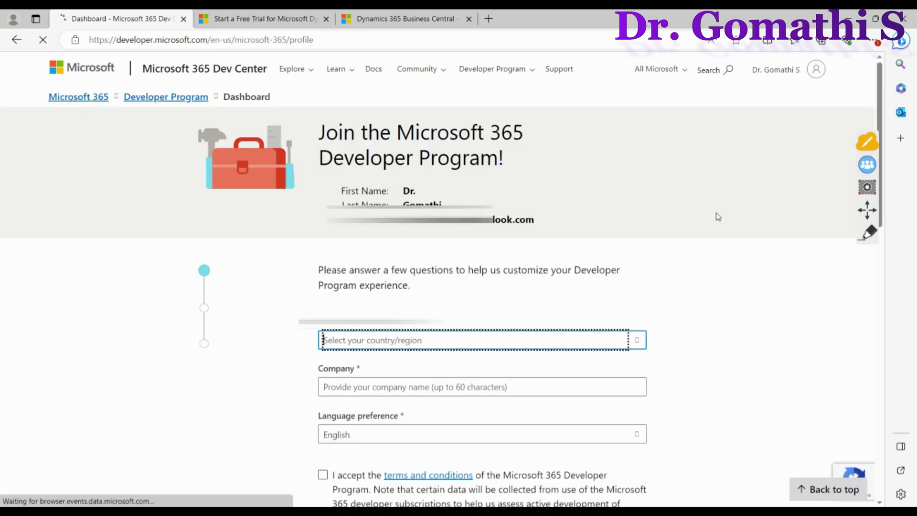
Choose United States as the country/region on the join form.
left_click(868, 233)
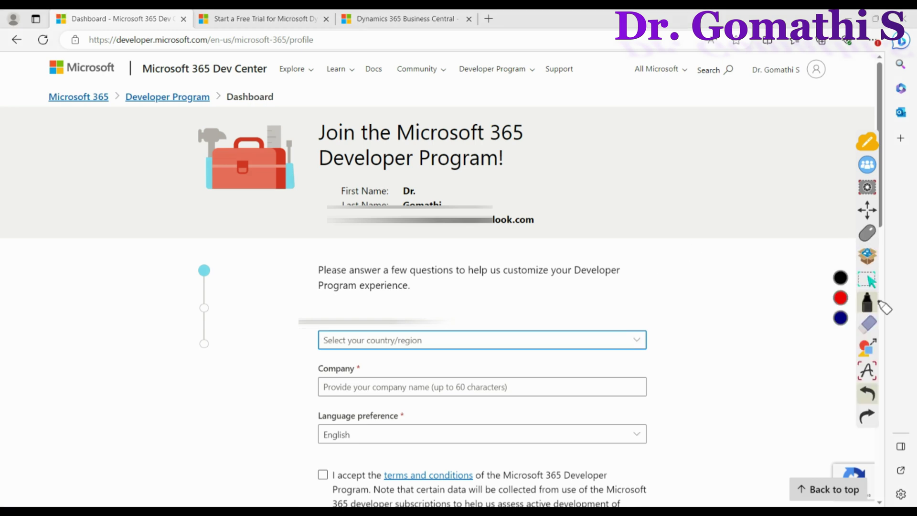
left_click(866, 234)
scroll(655, 344, "down", 4)
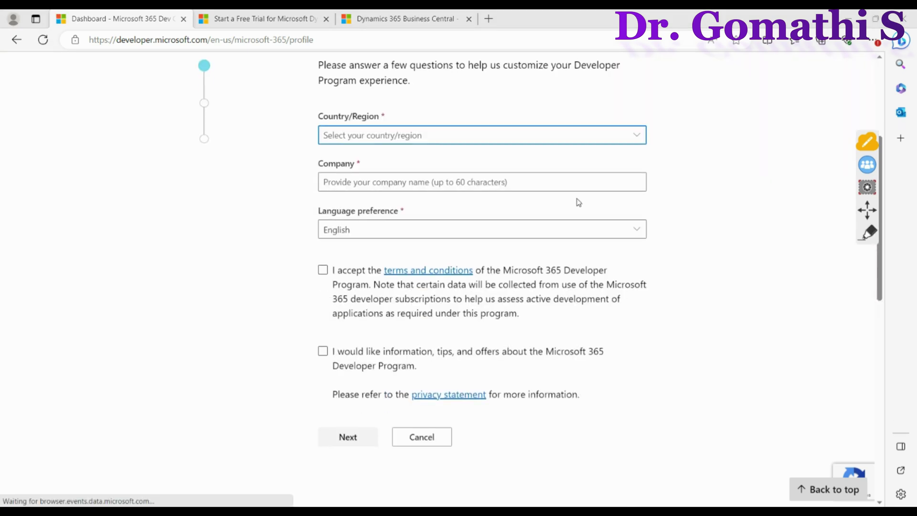
scroll(637, 203, "up", 1)
left_click(638, 209)
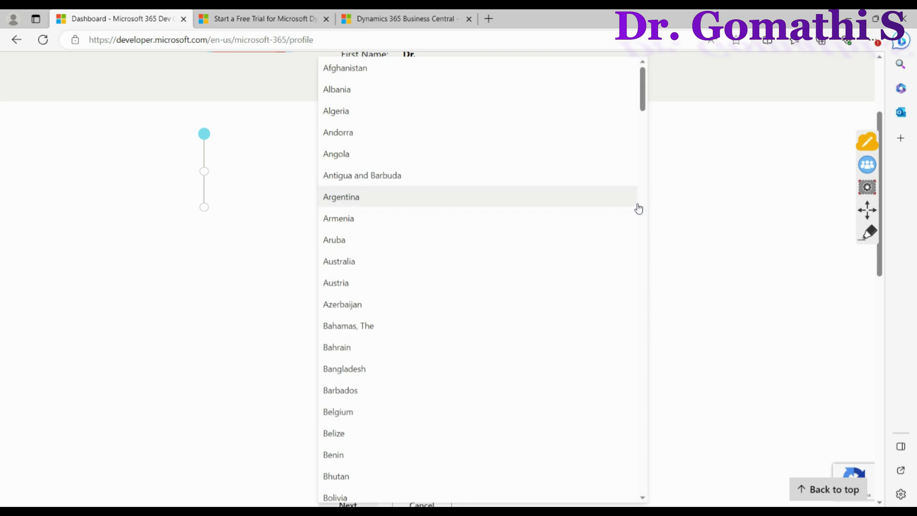
scroll(574, 311, "down", 3)
scroll(573, 312, "down", 20)
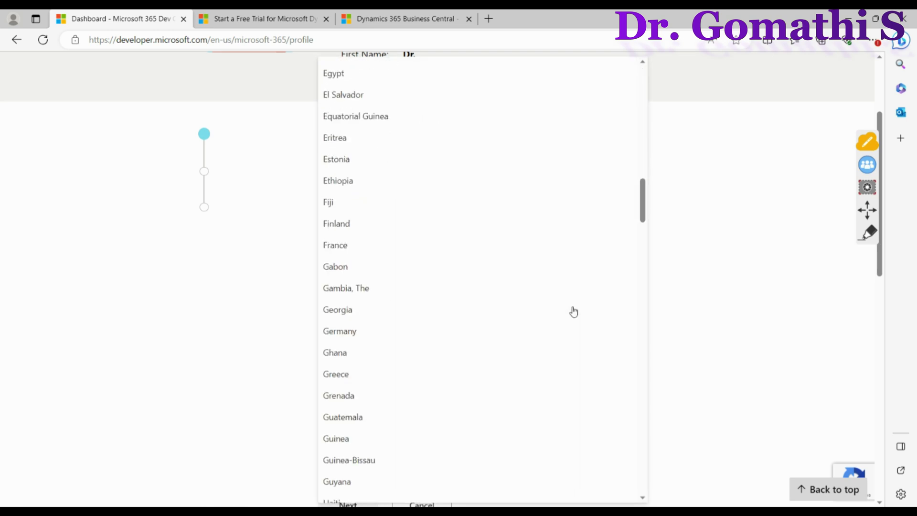
scroll(573, 311, "down", 20)
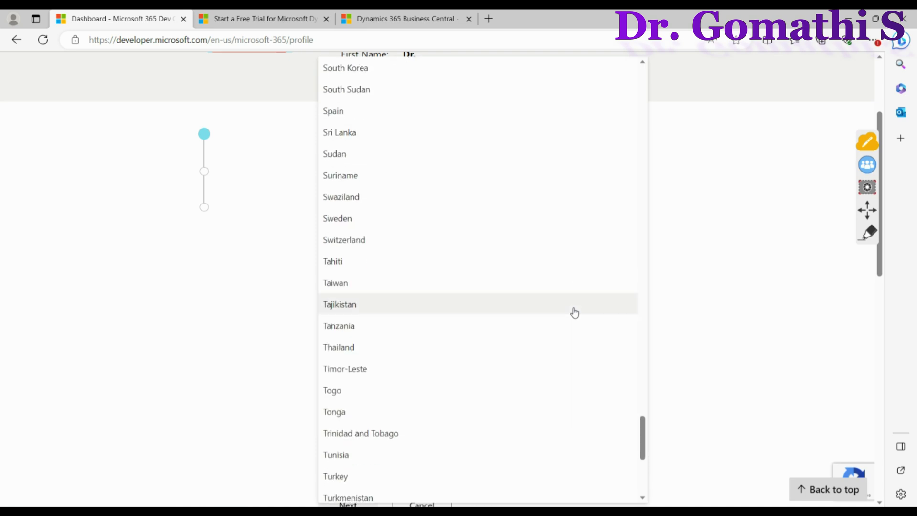
scroll(573, 312, "down", 7)
left_click(463, 306)
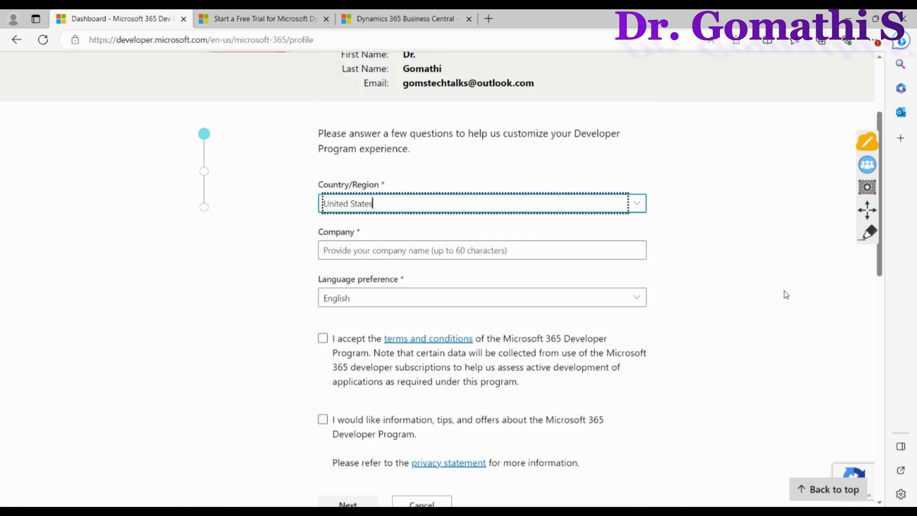
Enter company 'gomstech', keep English, accept the terms and tips opt-in, and continue.
left_click(511, 251)
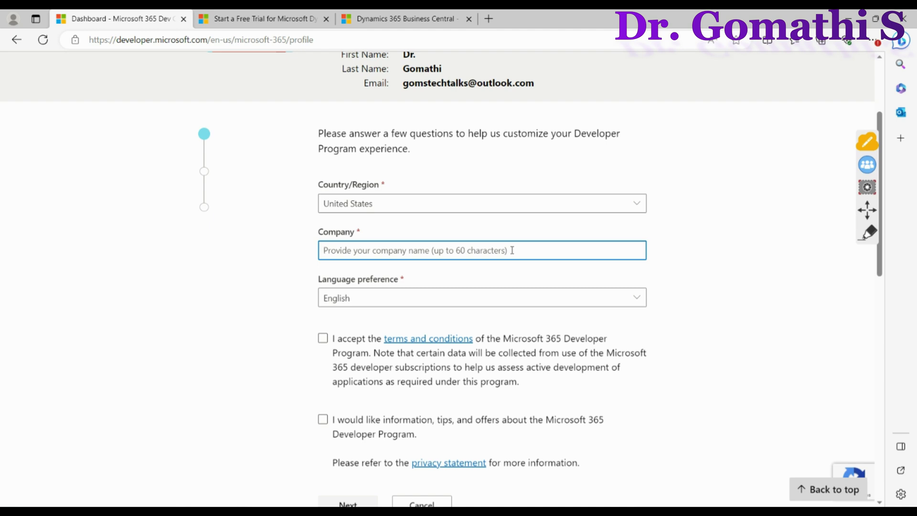
type("gomstech")
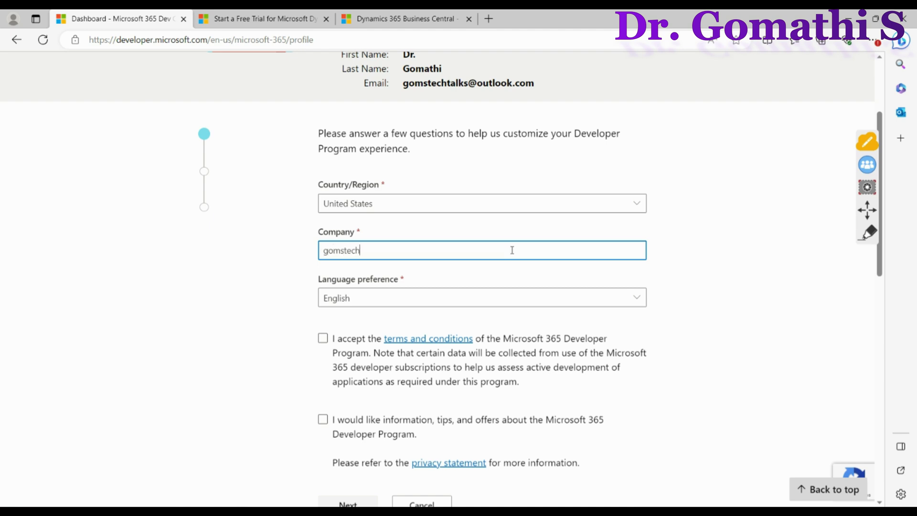
left_click(476, 306)
left_click(477, 313)
scroll(694, 368, "down", 3)
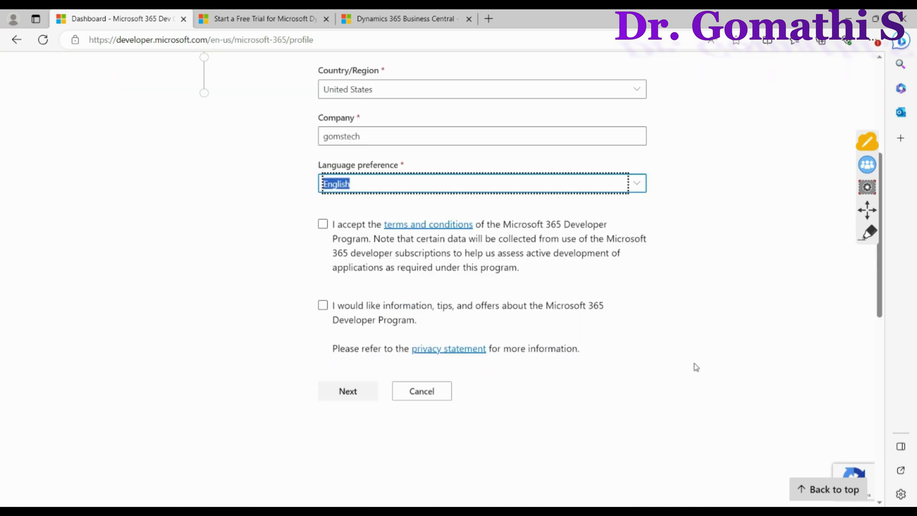
left_click(322, 202)
left_click(323, 283)
left_click(366, 374)
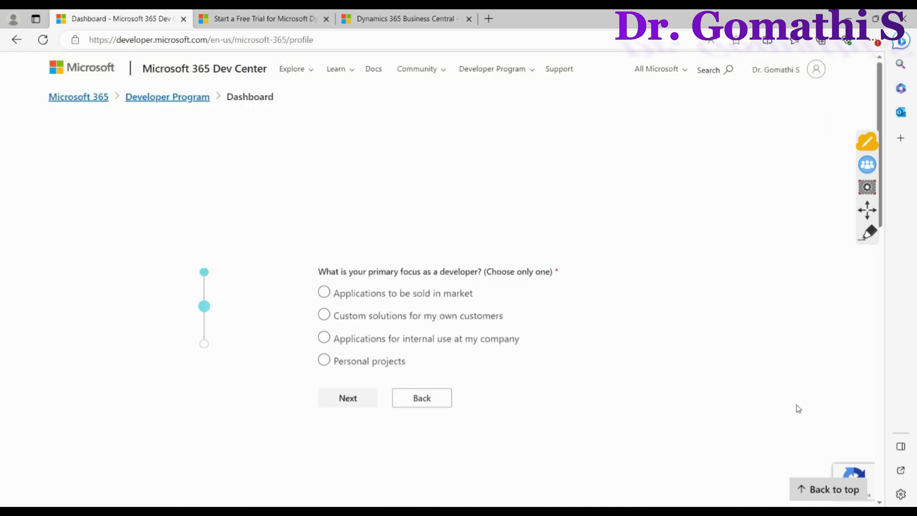
Choose Personal projects, then tick SPFx, Graph, Teams, Office Add-ins, Outlook, identity platform and Power Platform.
left_click(348, 364)
left_click(348, 397)
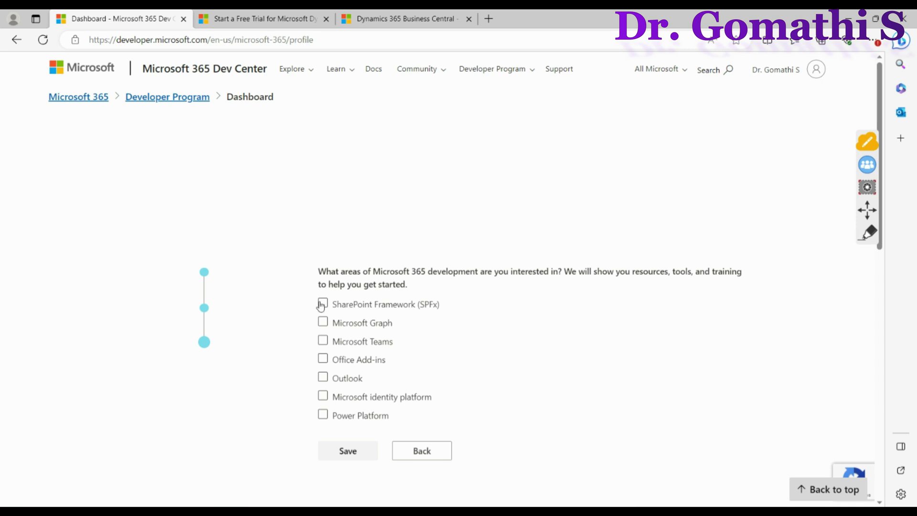
left_click(323, 304)
left_click(323, 322)
left_click(323, 358)
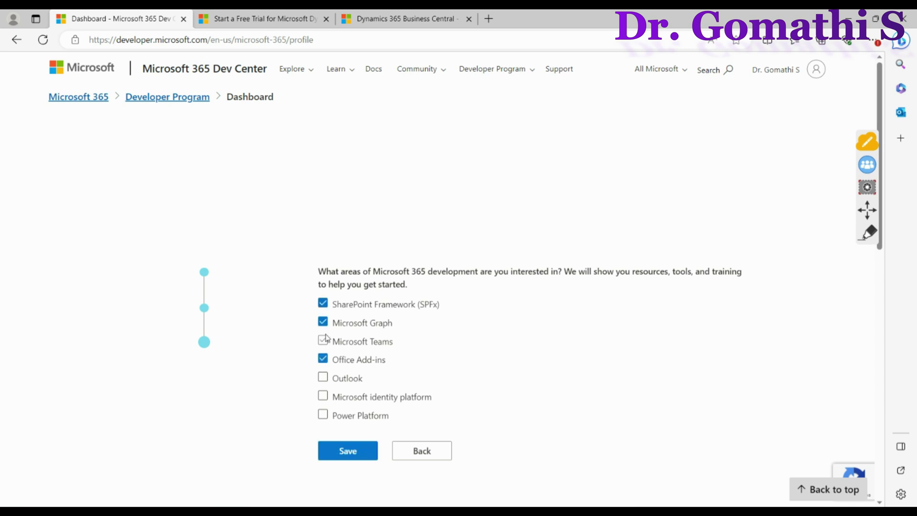
left_click(323, 377)
left_click(323, 395)
left_click(323, 414)
left_click(323, 340)
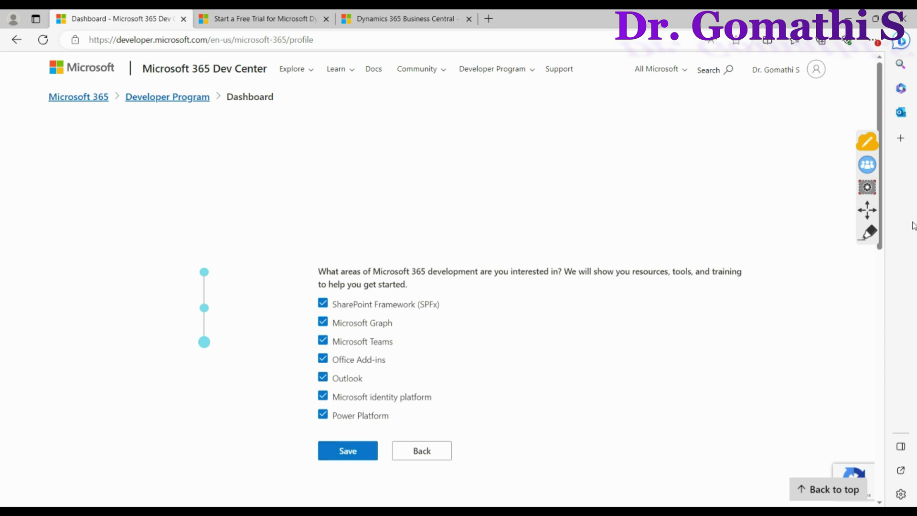
Mark the checked areas with the pen, clear it, and save the profile.
left_click(867, 233)
mouse_move(432, 421)
left_mouse_down()
mouse_move(281, 423)
mouse_move(322, 382)
left_mouse_up()
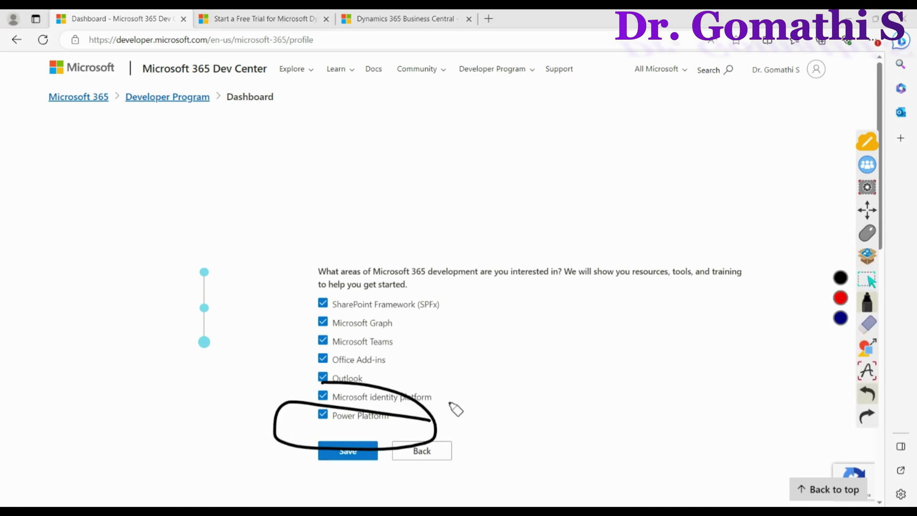
left_click(865, 329)
left_click(840, 341)
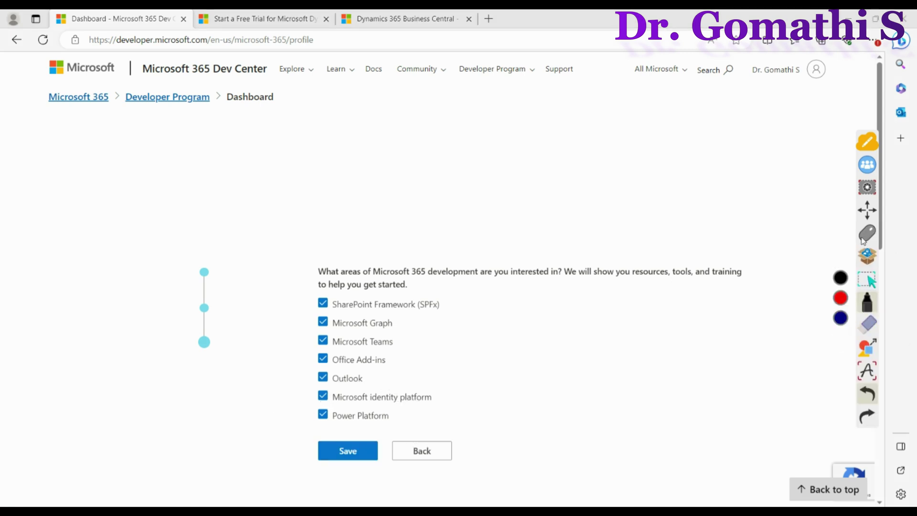
left_click(357, 458)
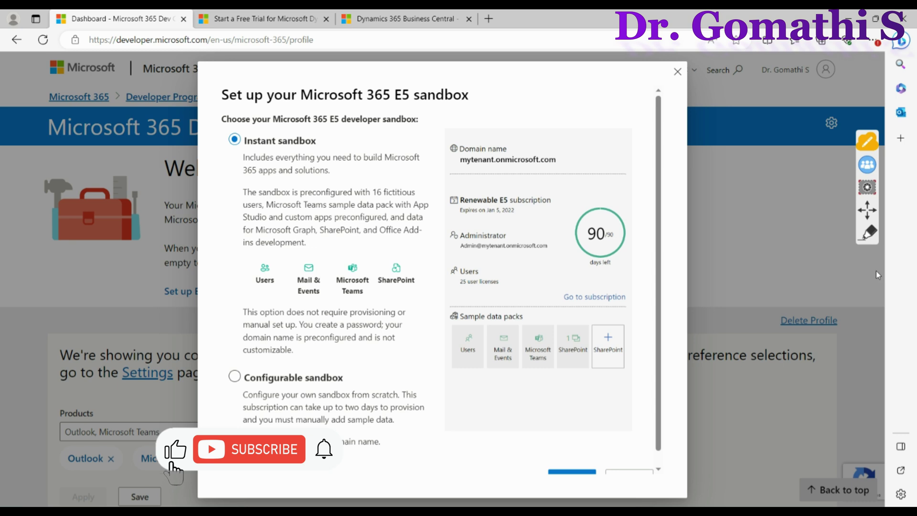
Circle the Instant sandbox option, clear the mark, and proceed with Instant sandbox.
left_click(867, 232)
mouse_move(326, 109)
left_mouse_down()
mouse_move(581, 205)
mouse_move(297, 77)
left_mouse_up()
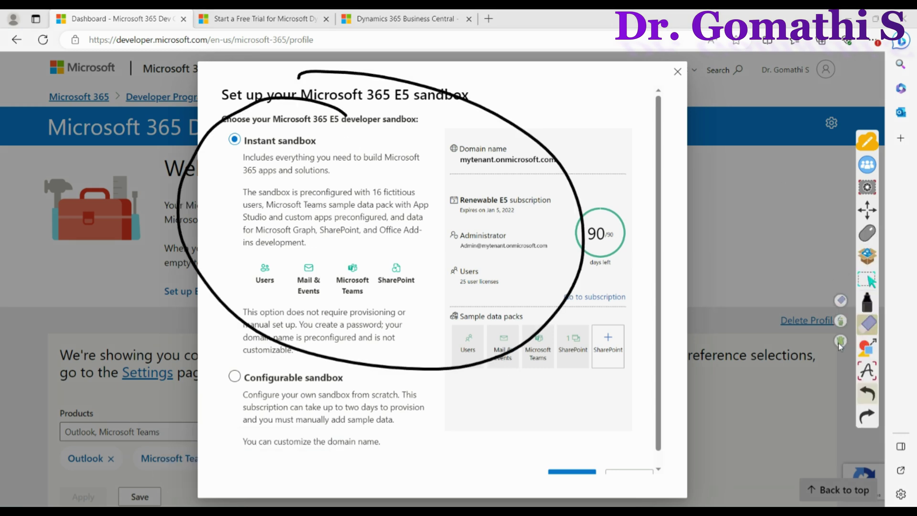
left_click(868, 325)
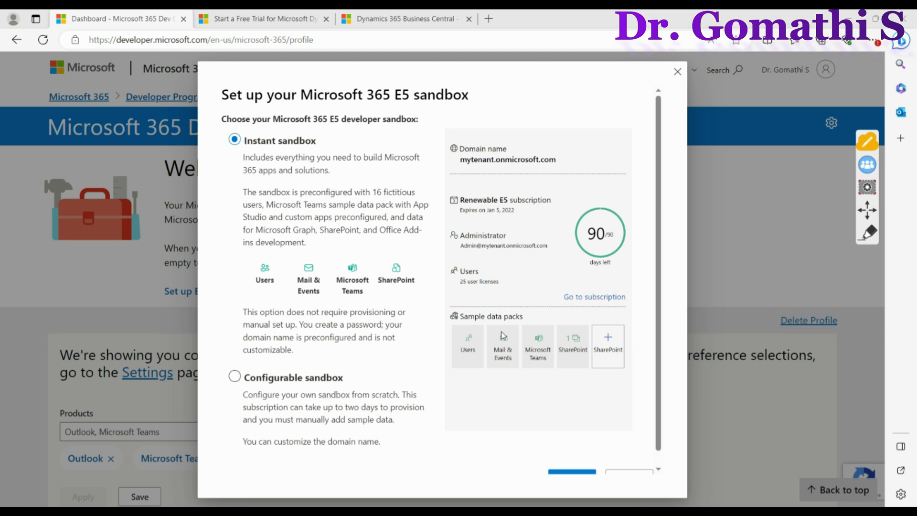
scroll(500, 332, "down", 2)
left_click(572, 466)
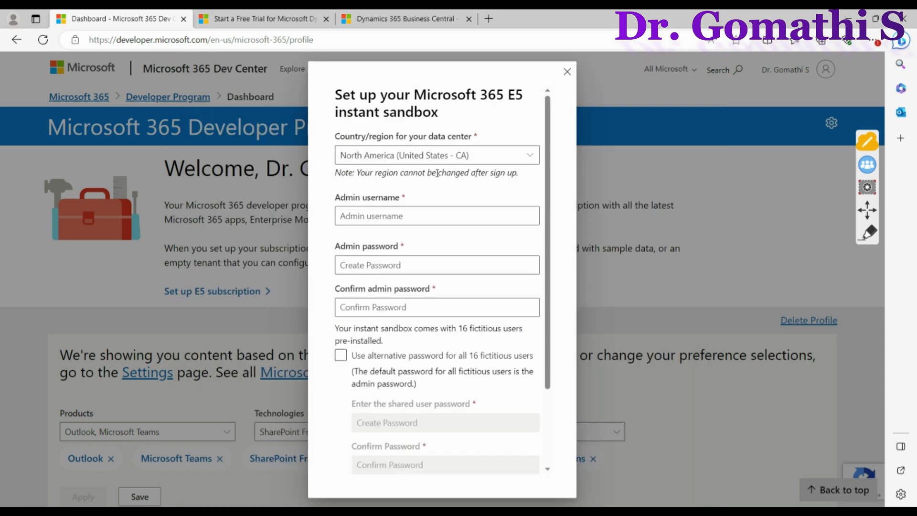
Choose North America (United States - CA) as the data center region.
left_click(527, 161)
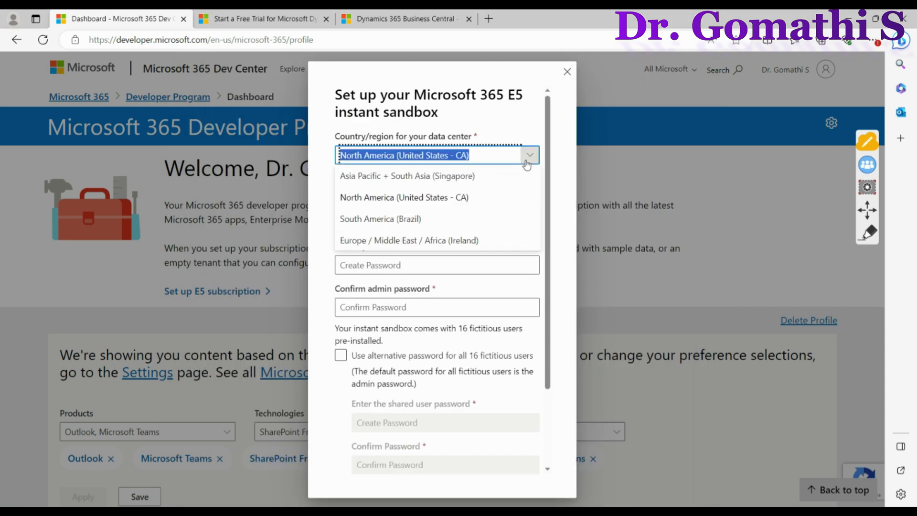
left_click(456, 197)
left_click(491, 154)
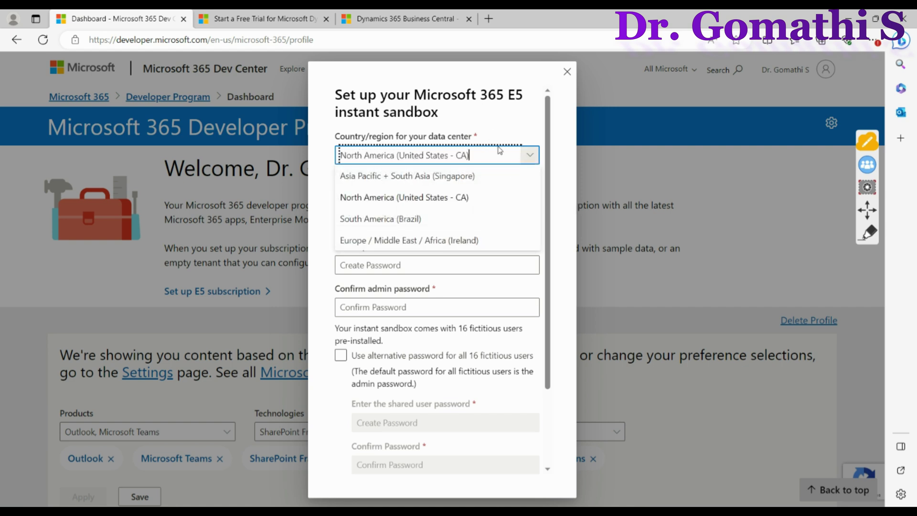
left_click(480, 198)
Fill in the admin username, password and password confirmation, then continue.
left_click(458, 217)
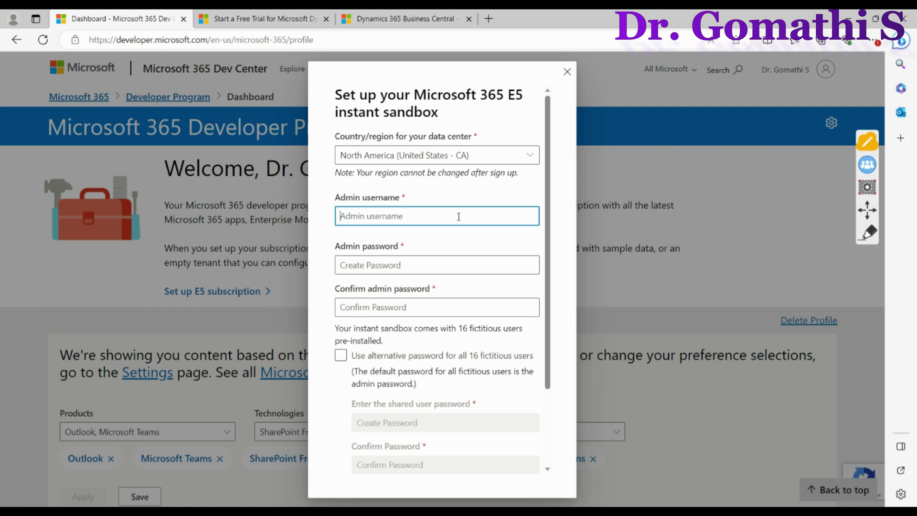
type("gomstechtalks")
key("Tab")
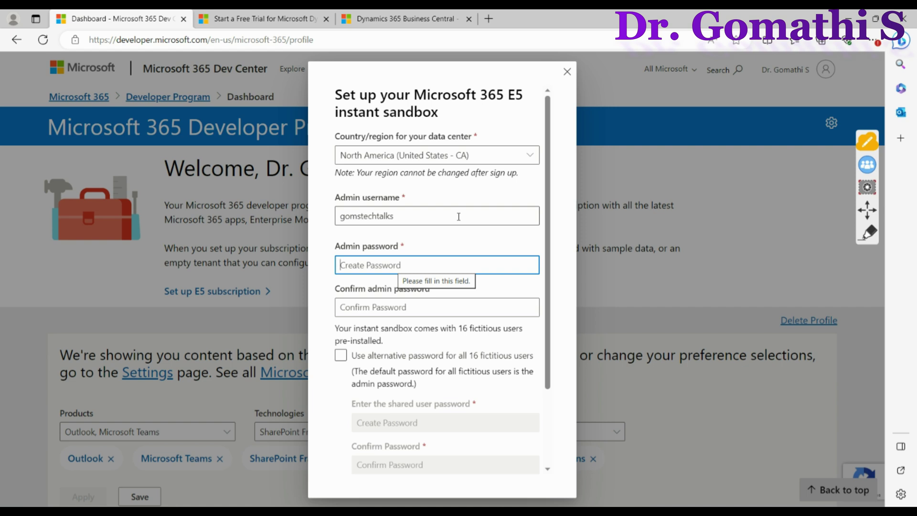
type("••••••••••")
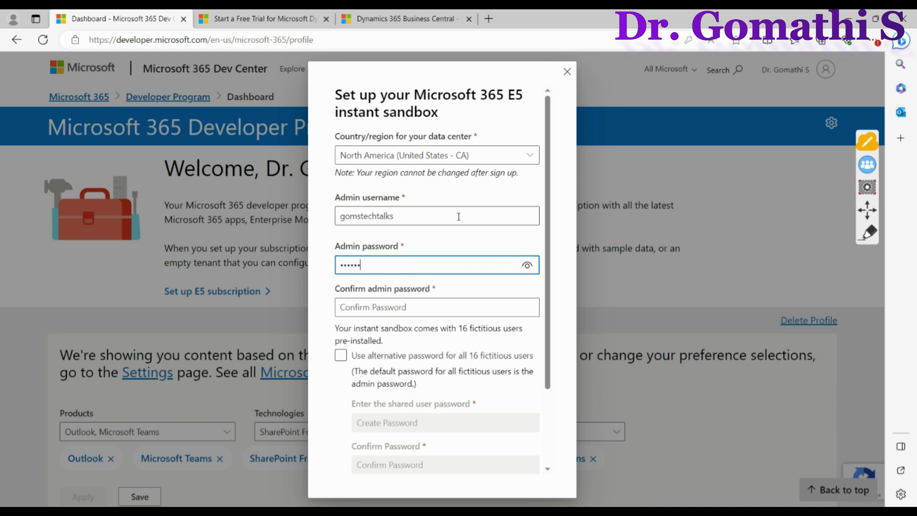
type("••••••••")
left_click(437, 307)
type("•••••••")
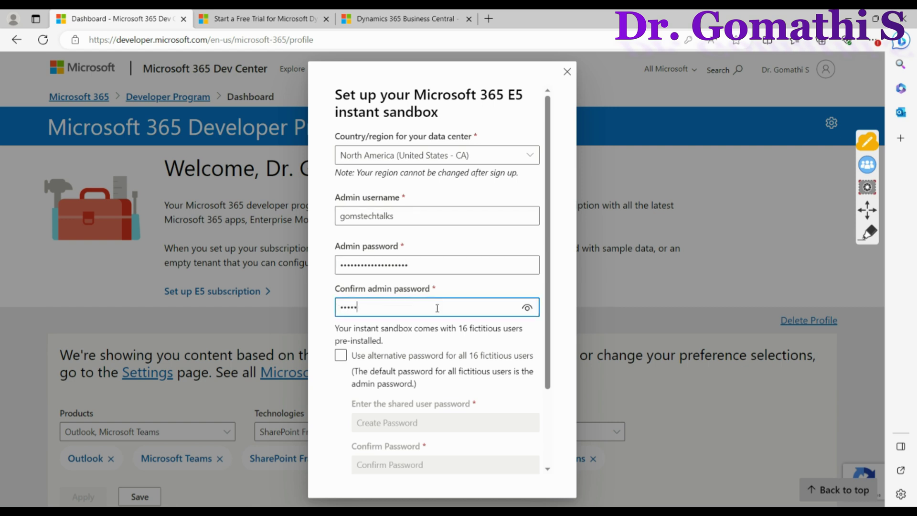
type("••••••••••")
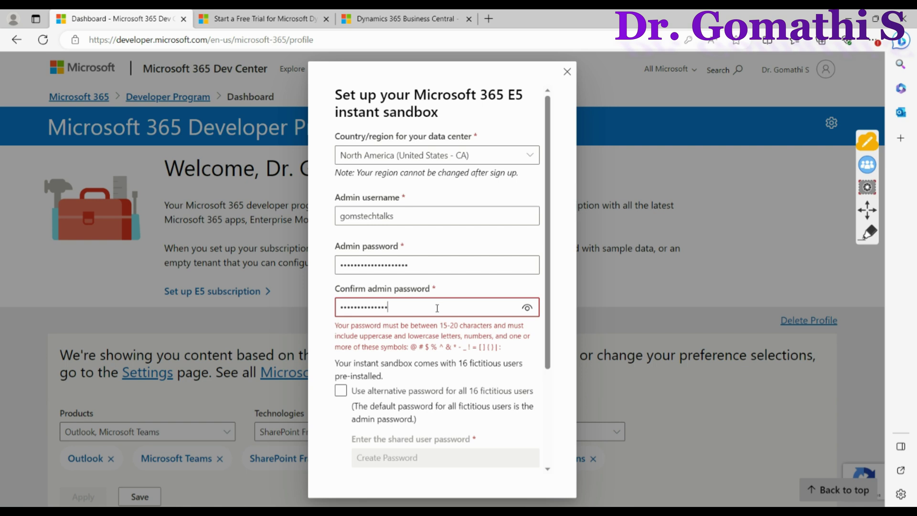
type("•")
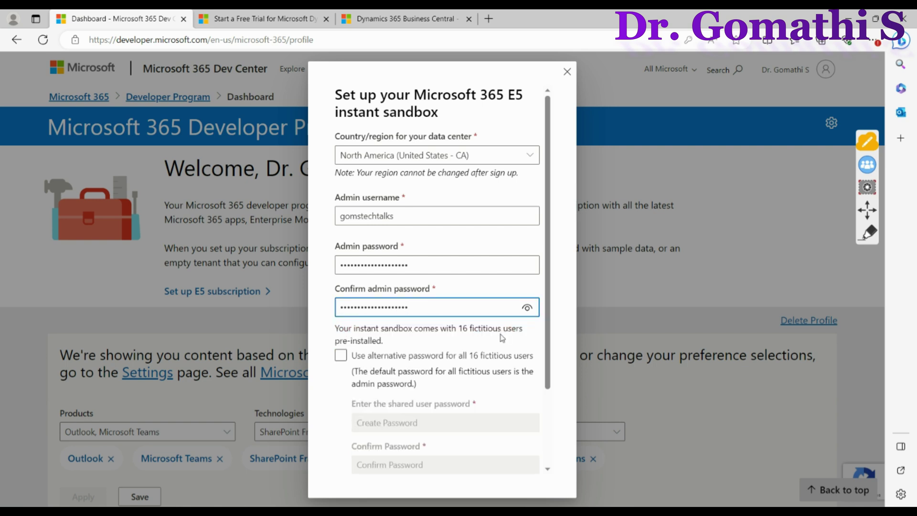
scroll(501, 335, "down", 2)
left_click(447, 465)
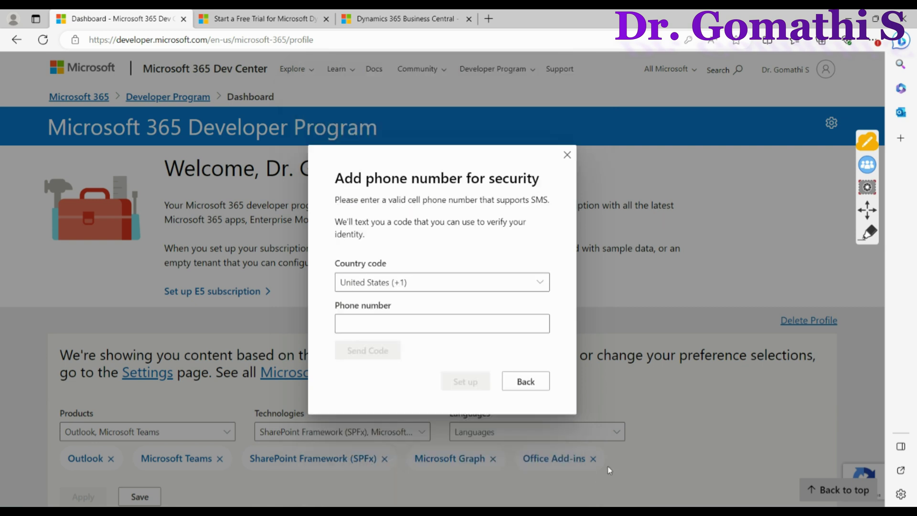
Verify the phone with country code India (+91) and an SMS code, then set up the subscription.
left_click(538, 282)
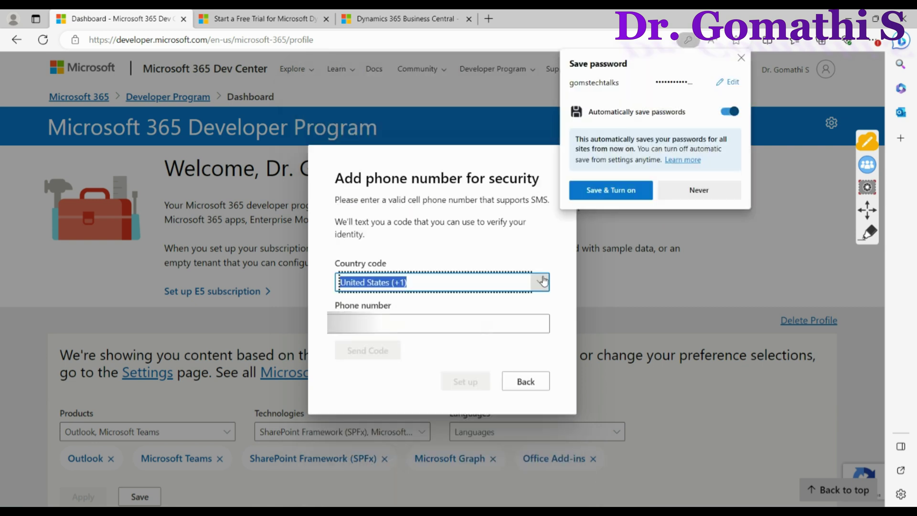
scroll(668, 296, "down", 20)
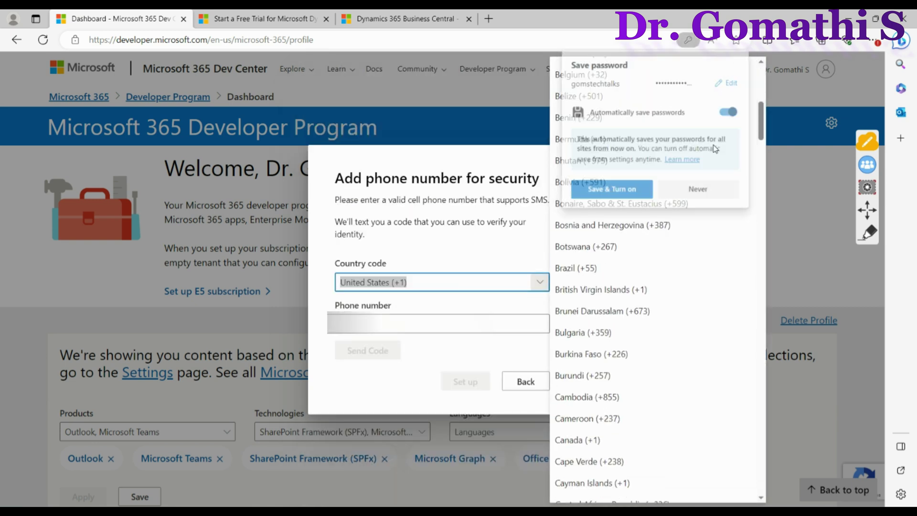
scroll(680, 315, "down", 5)
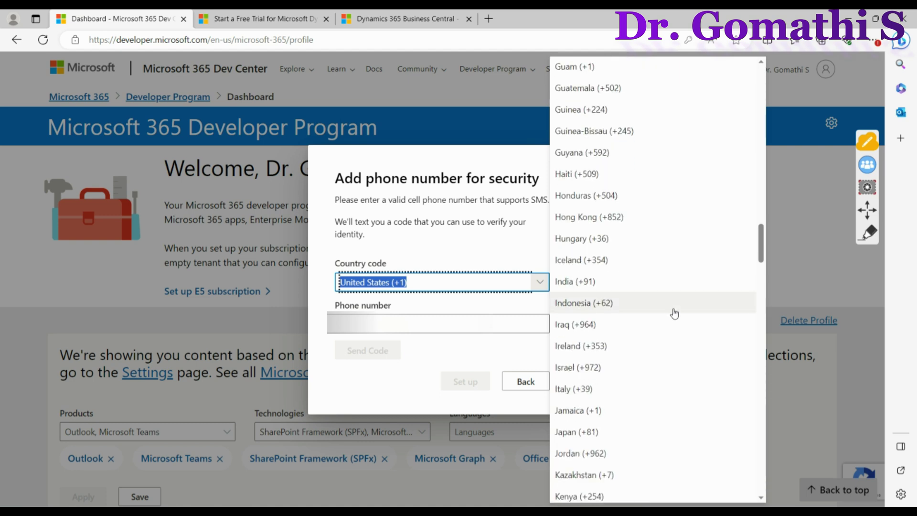
left_click(646, 289)
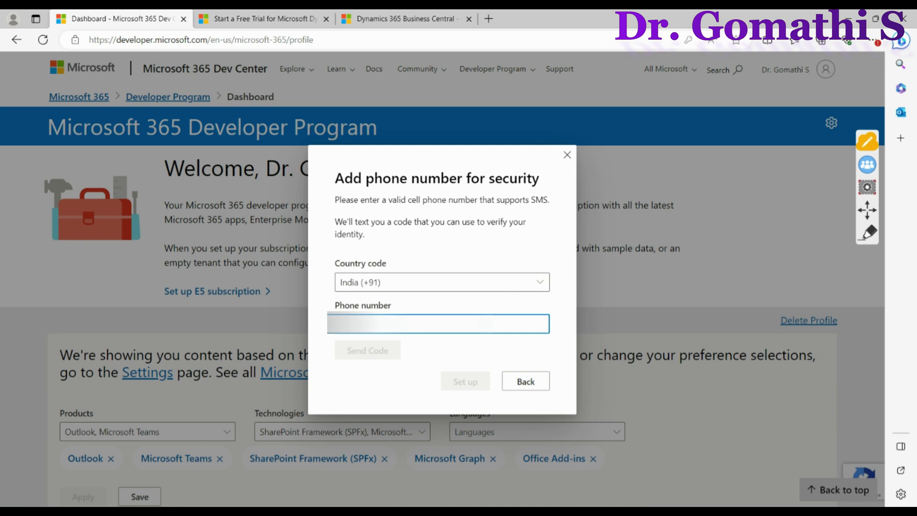
left_click(396, 356)
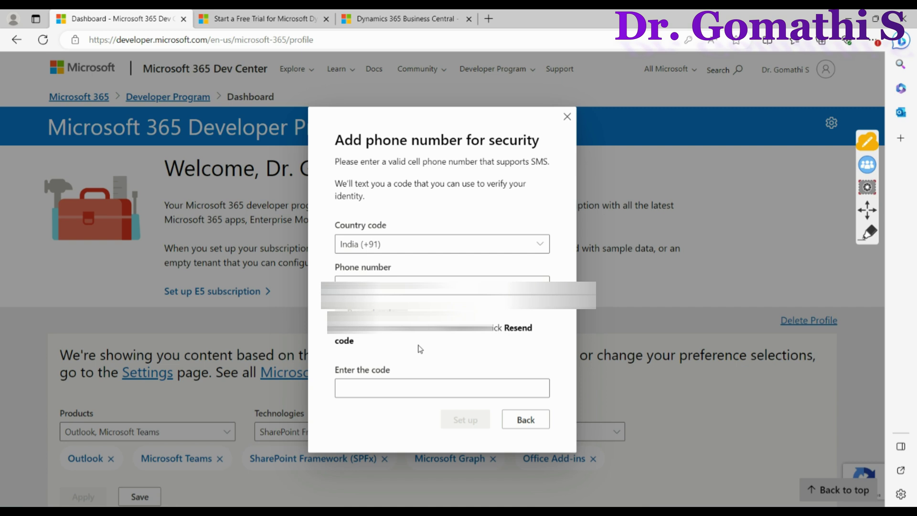
left_click(471, 423)
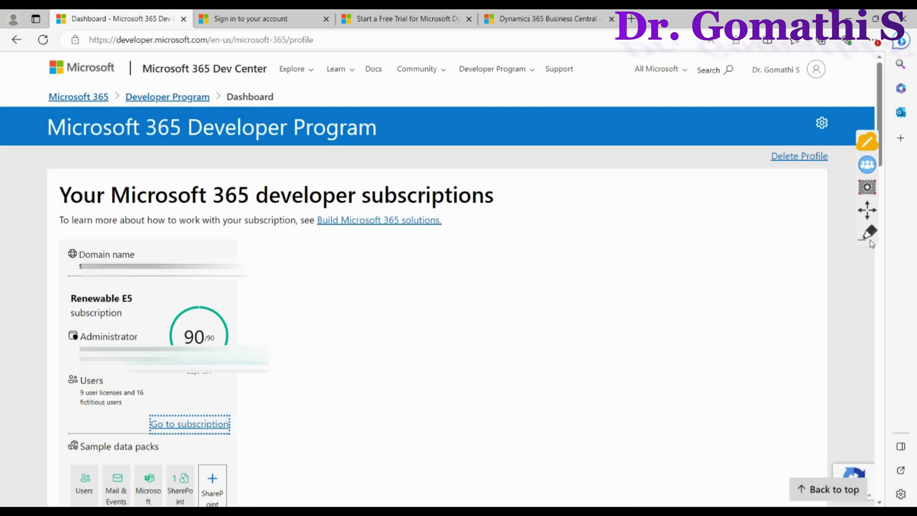
Mark up the Go to subscription link and Domain name row, then go to the sign-in page.
left_click(868, 233)
mouse_move(222, 400)
left_mouse_down()
mouse_move(112, 443)
mouse_move(182, 389)
left_mouse_up()
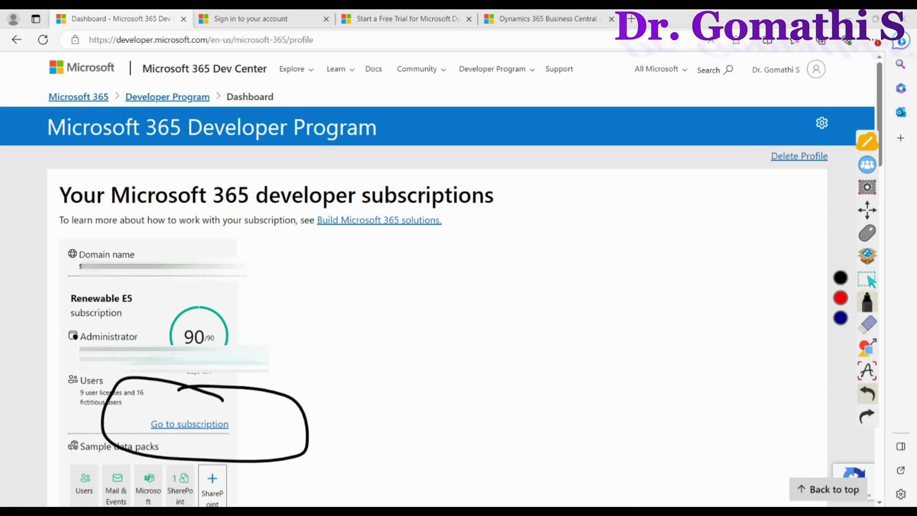
mouse_move(171, 249)
left_mouse_down()
mouse_move(264, 263)
mouse_move(95, 228)
left_mouse_up()
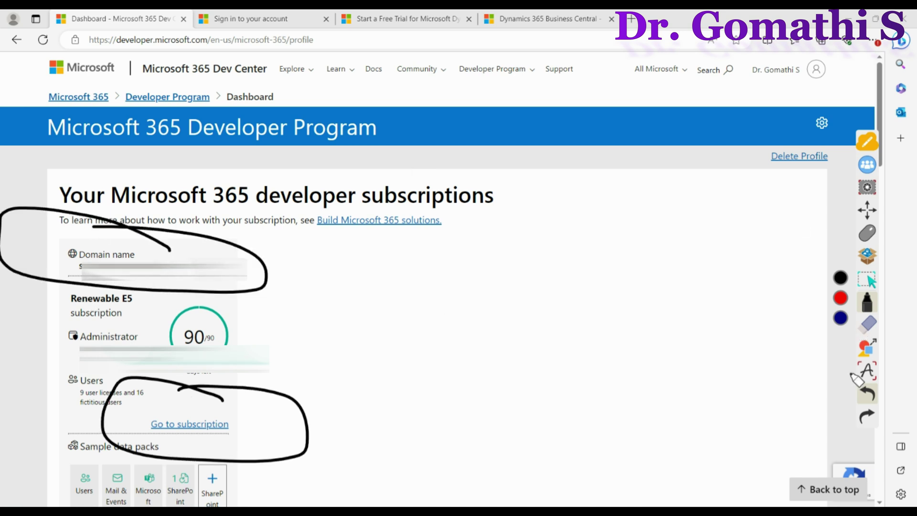
left_click(867, 324)
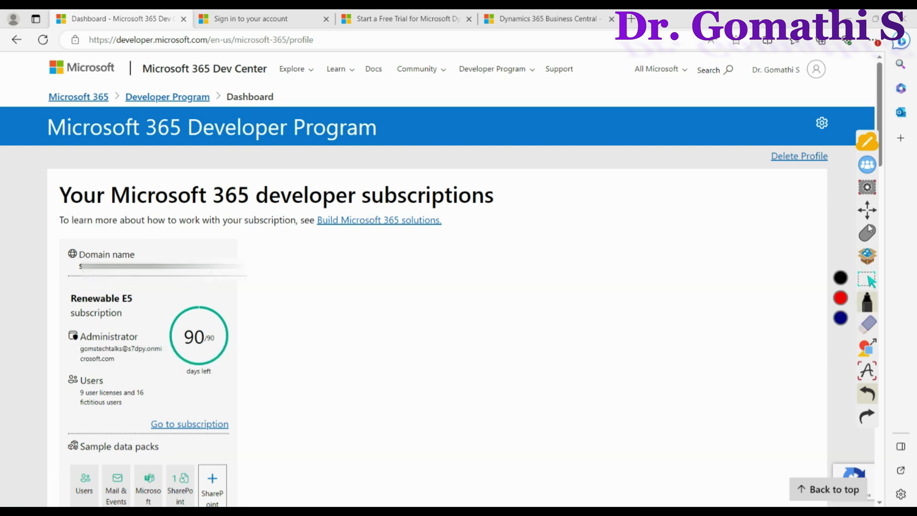
left_click(867, 232)
left_click(270, 15)
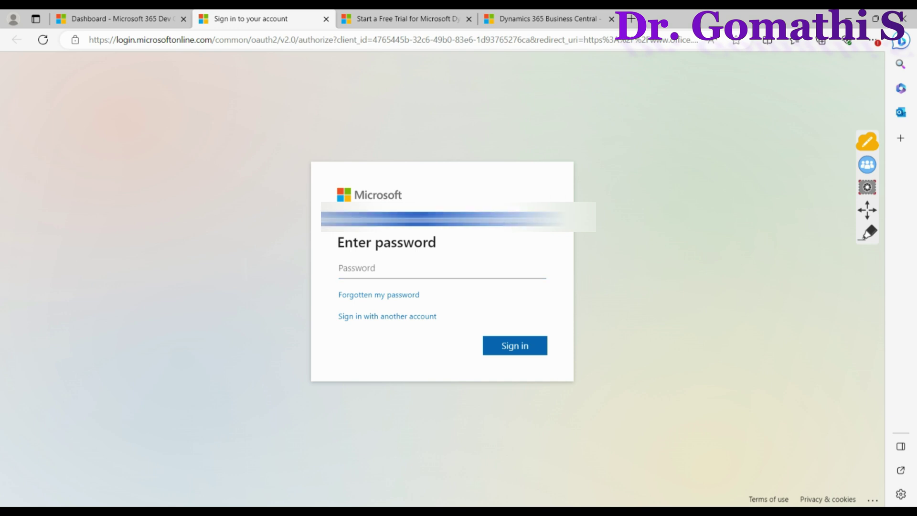
Paste the admin sign-in address into the Notepad notes.
key("alt+Tab")
key("Return")
key("Return")
key("ctrl+v")
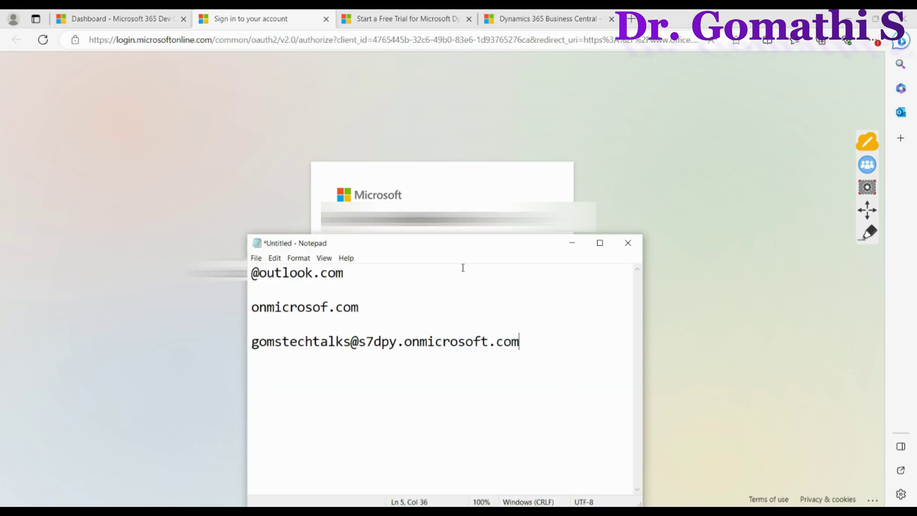
key("alt+Tab")
Sign in with the admin password, defer authenticator setup and answer the stay-signed-in prompt.
type("••••••••••••••")
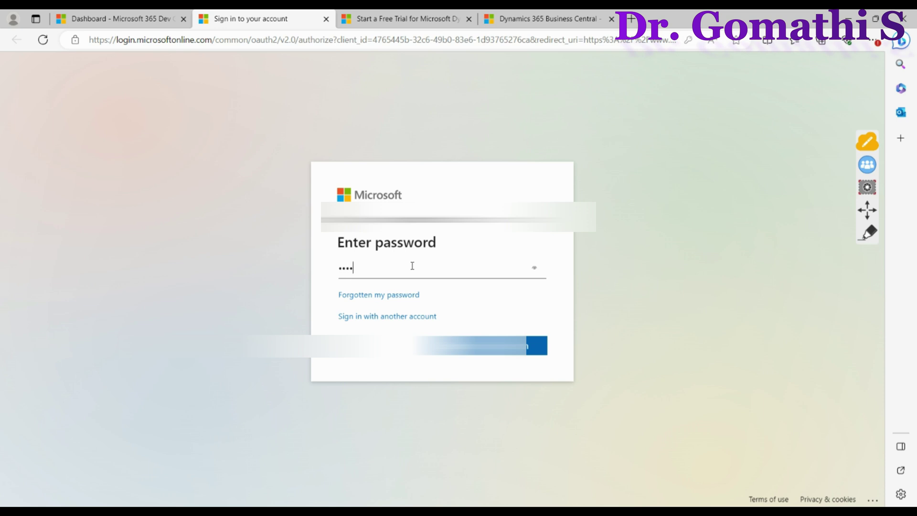
type("••••••")
key("Return")
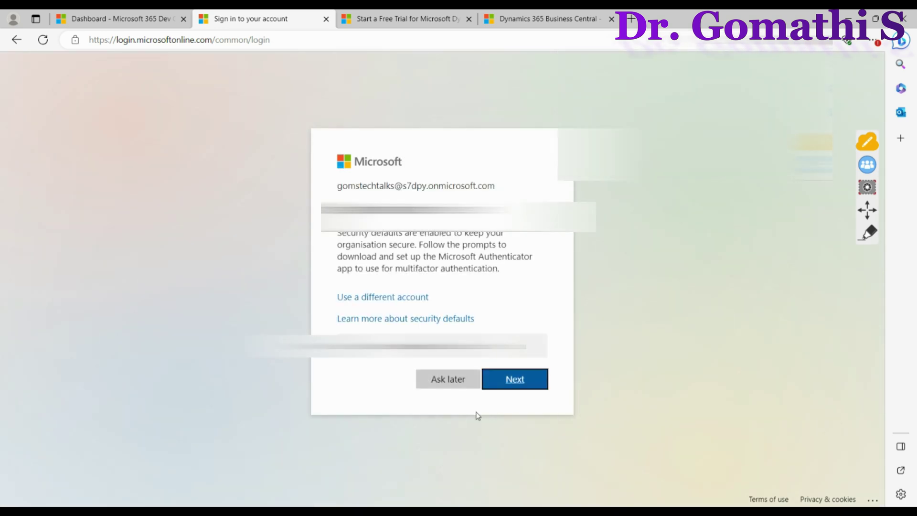
left_click(470, 386)
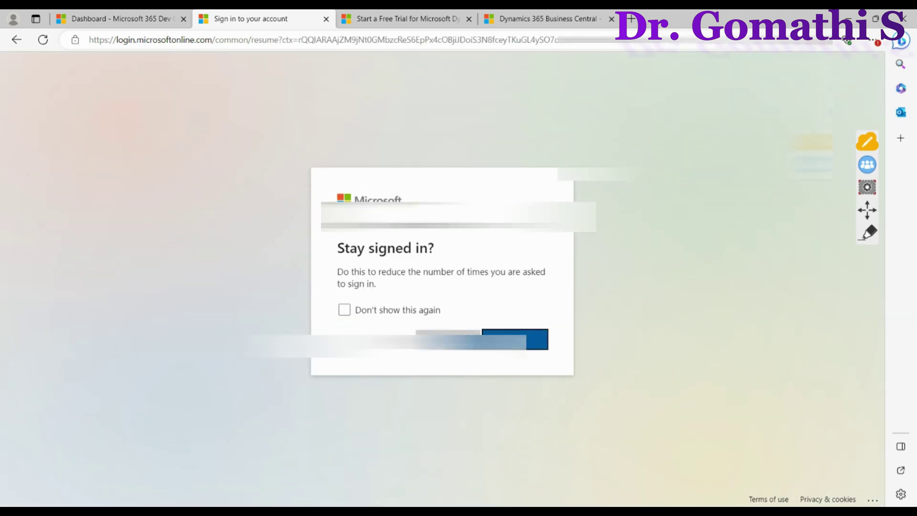
left_click(515, 339)
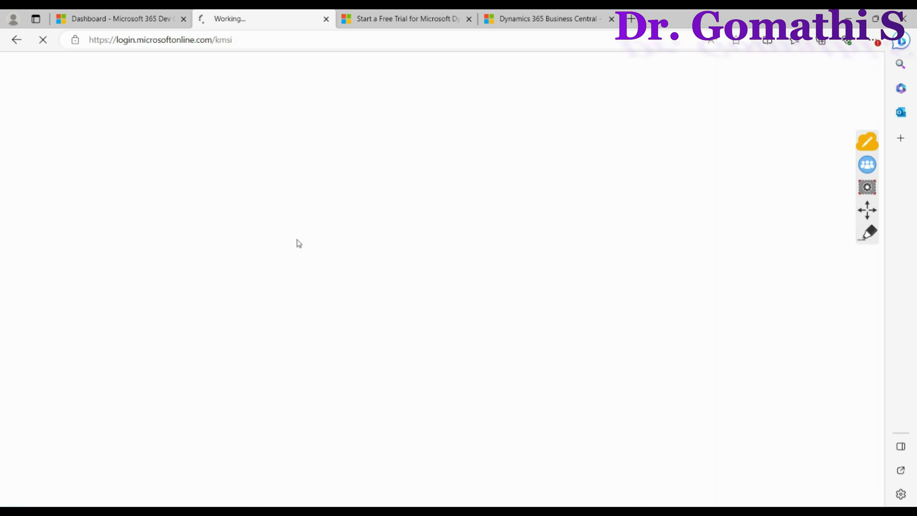
left_click(527, 13)
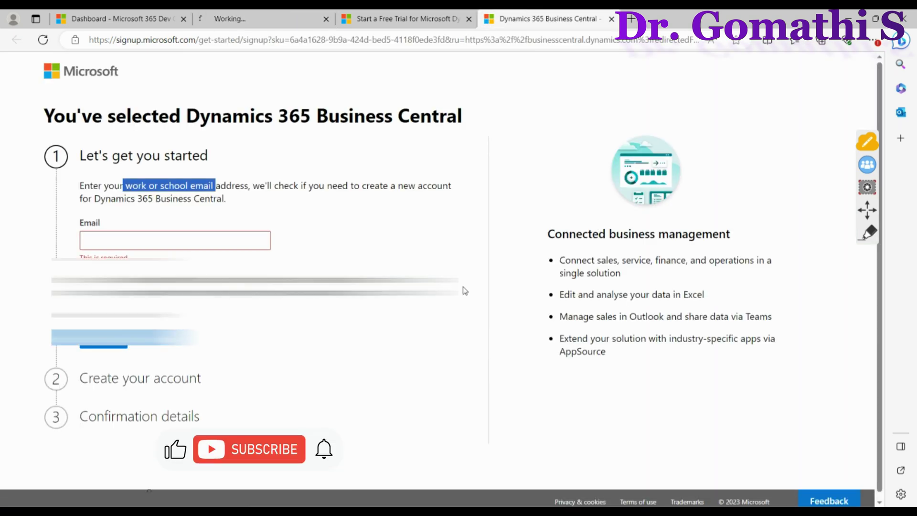
Sign in to the Business Central signup with the developer admin email, deferring authenticator setup.
left_click(143, 258)
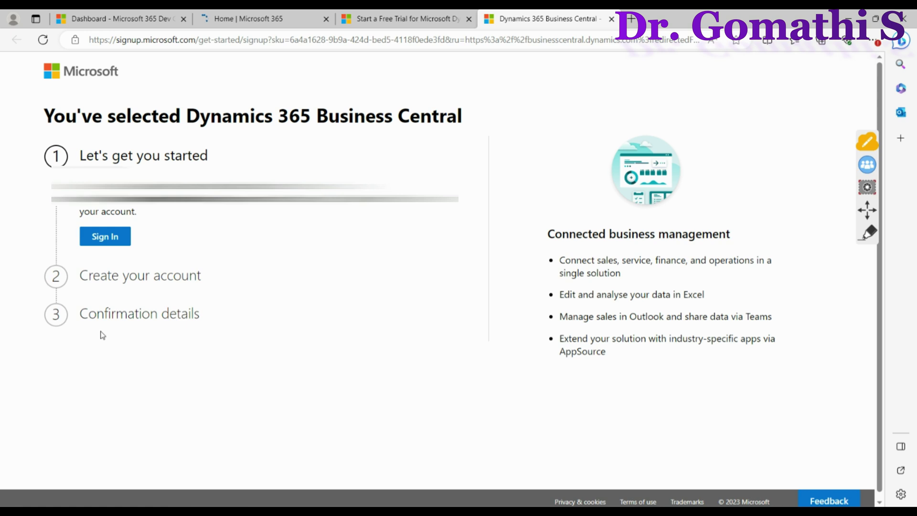
left_click(106, 236)
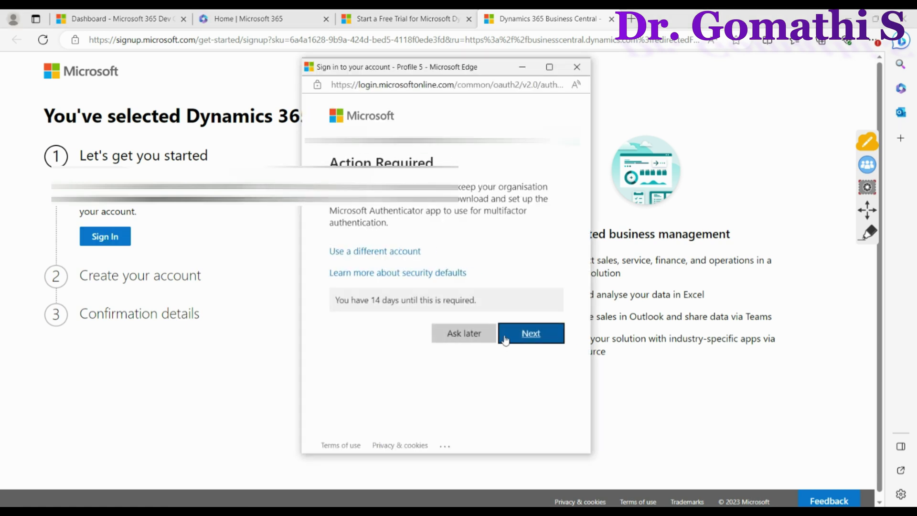
left_click(483, 340)
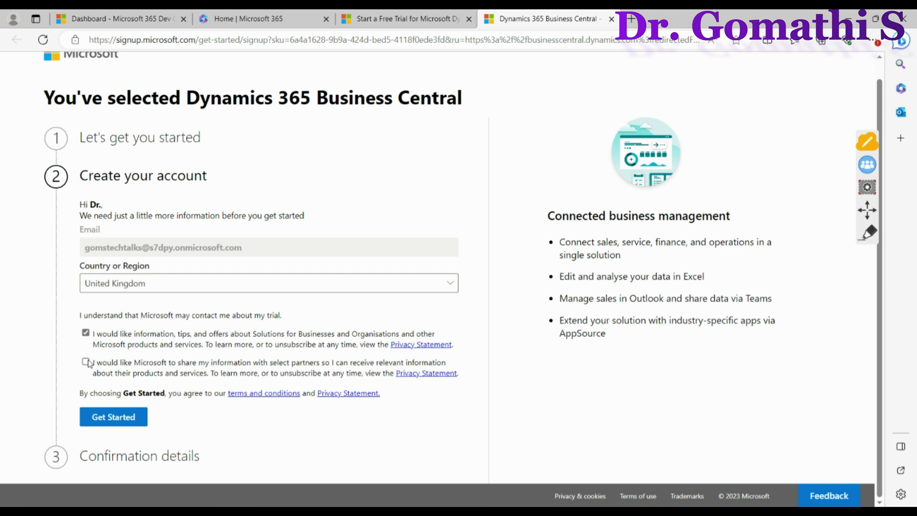
Create the trial account and skip inviting co-workers without choosing a domain.
left_click(116, 417)
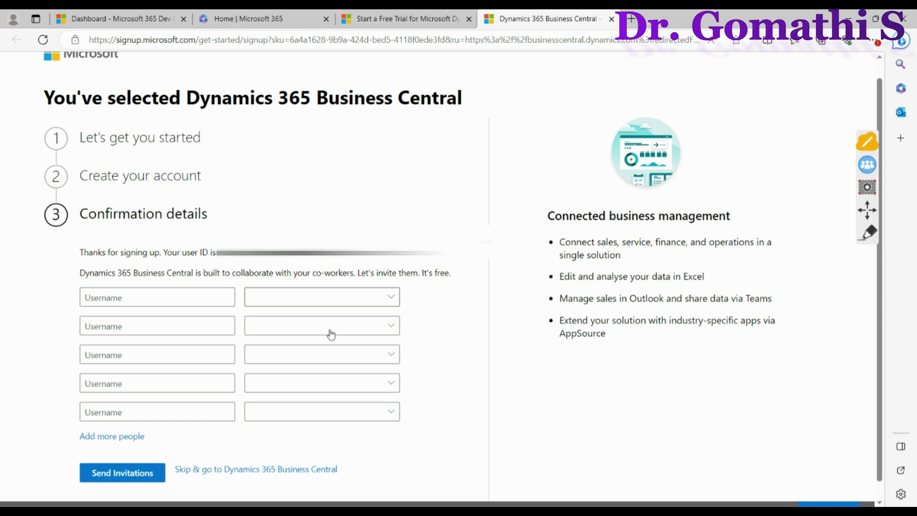
left_click(393, 301)
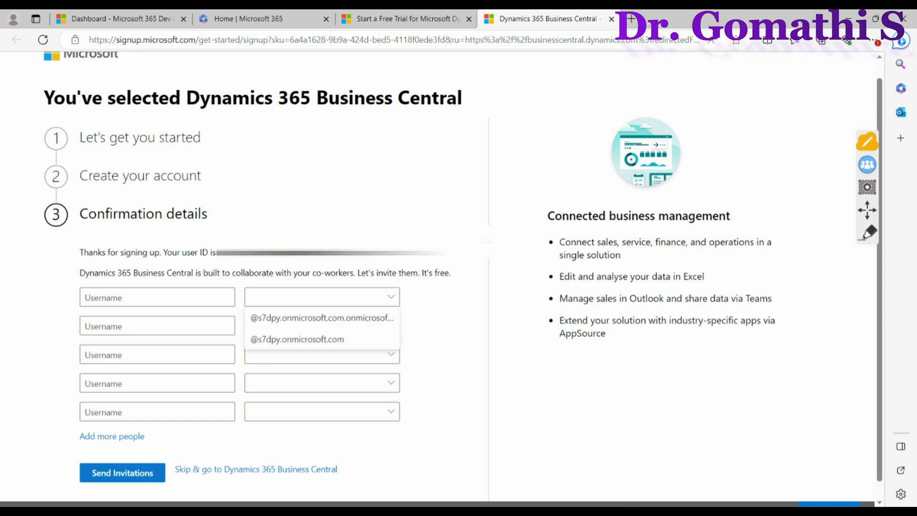
left_click(438, 313)
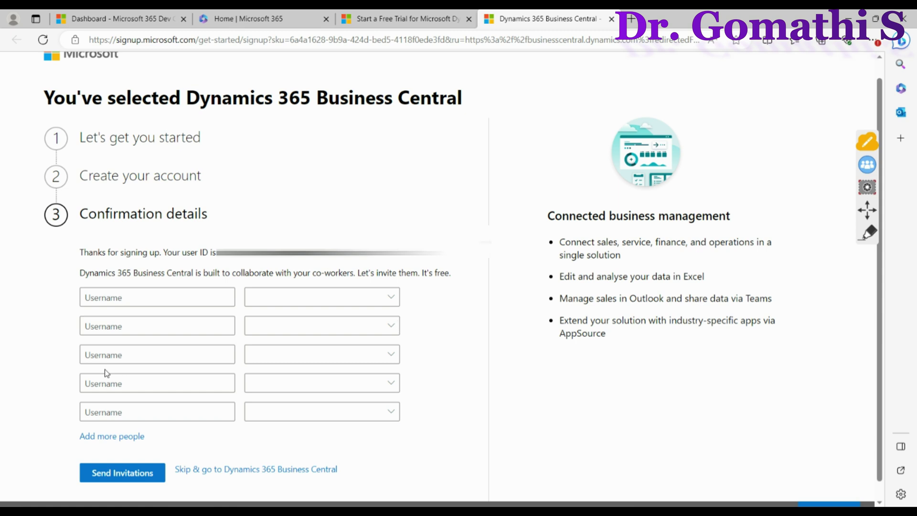
scroll(423, 406, "down", 1)
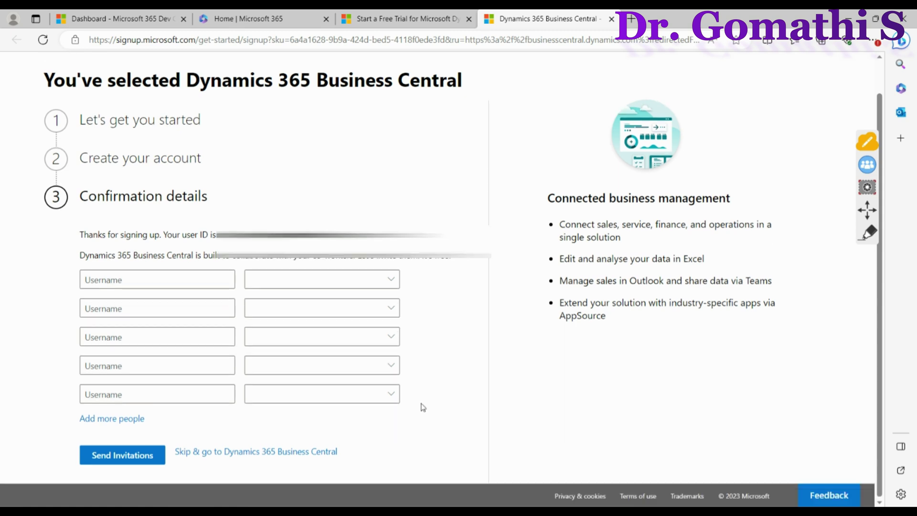
left_click(207, 452)
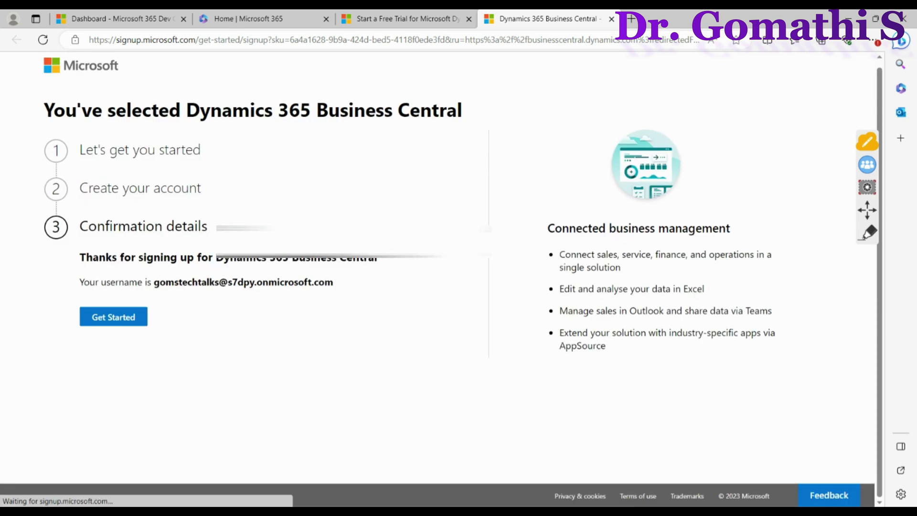
Launch Business Central, defer multifactor setup, and skip the welcome survey to reach CRONUS USA, Inc.
left_click(114, 317)
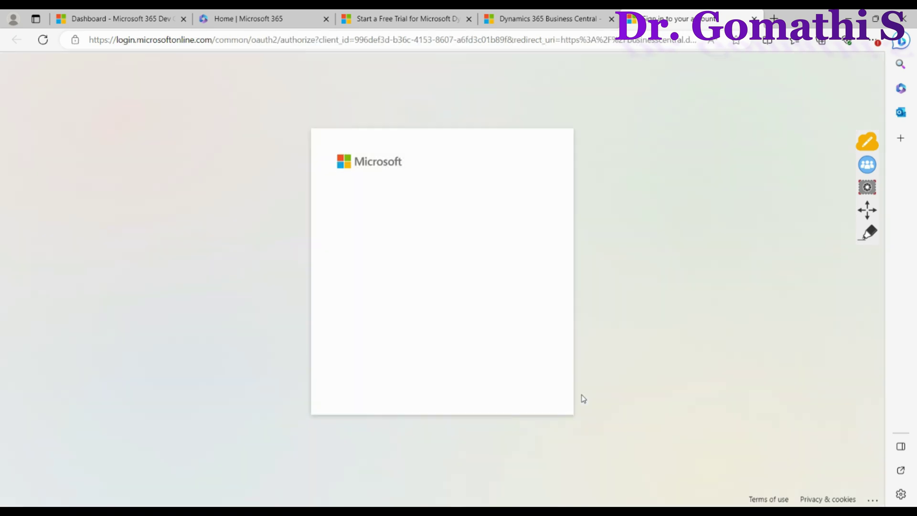
left_click(434, 379)
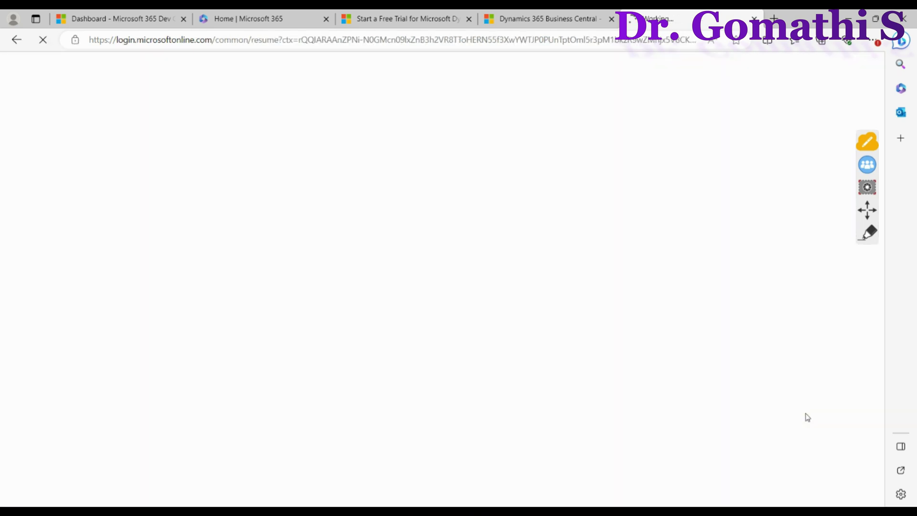
left_click(225, 19)
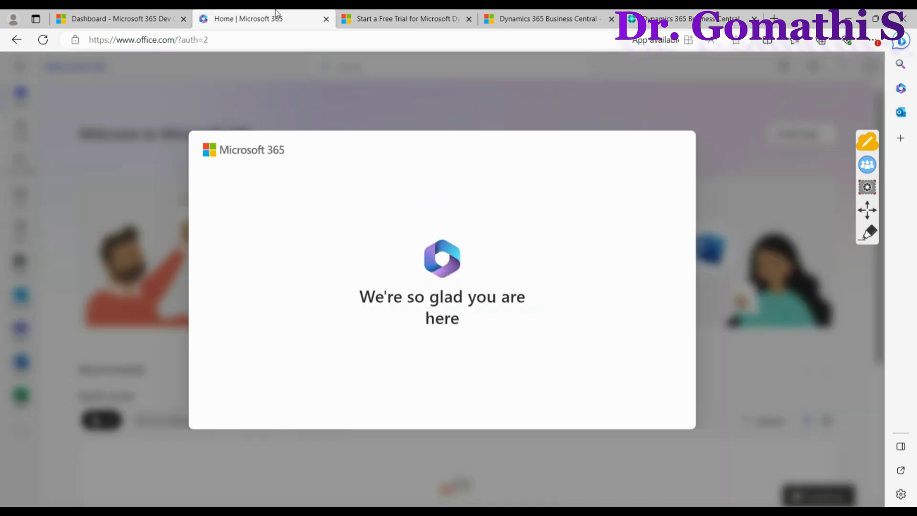
key("ctrl+shift+Tab")
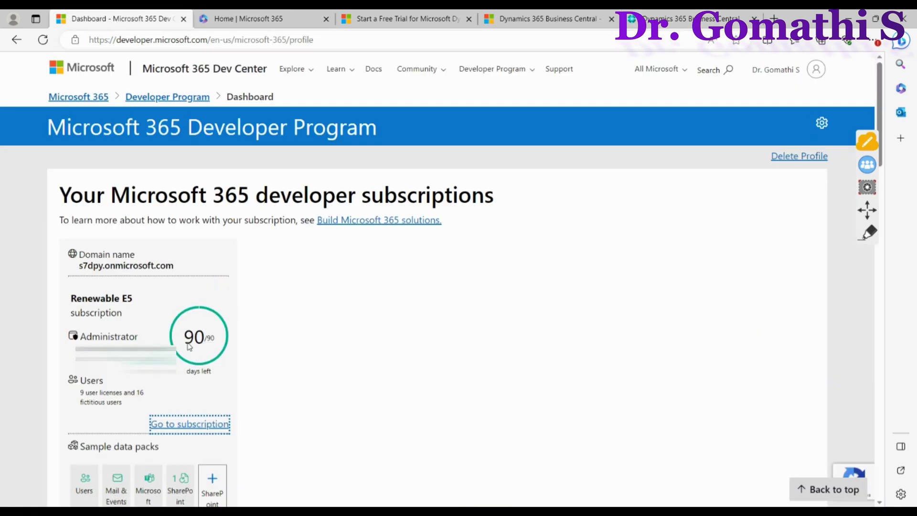
key("ctrl+shift+Tab")
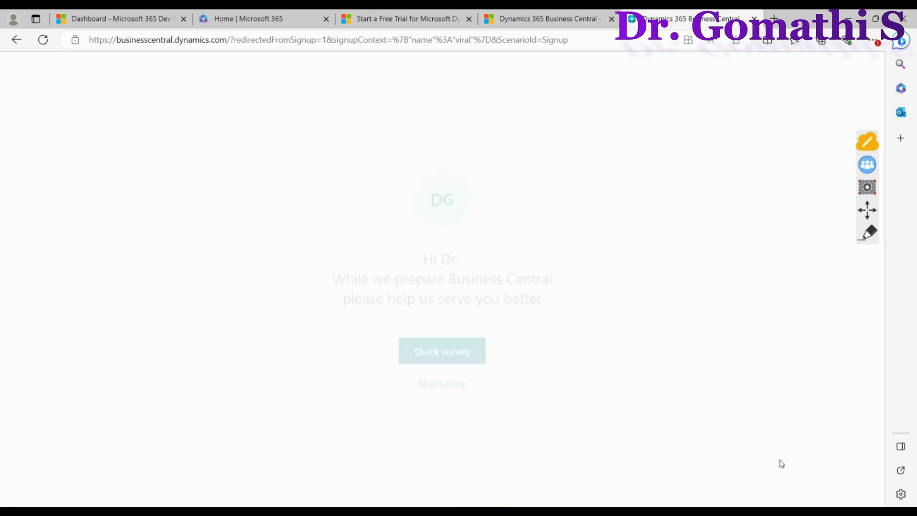
left_click(442, 384)
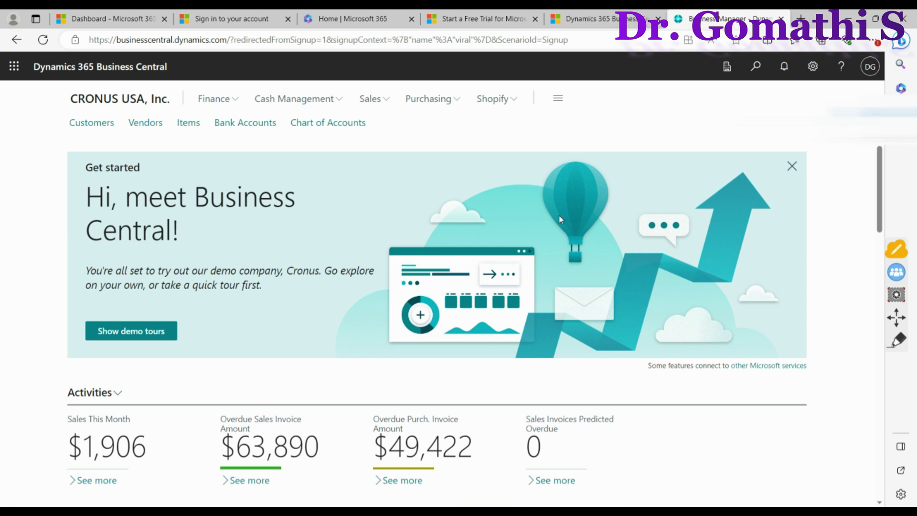
Check the account details, open the settings panel, close a stray window, and choose Admin Center.
left_click(876, 68)
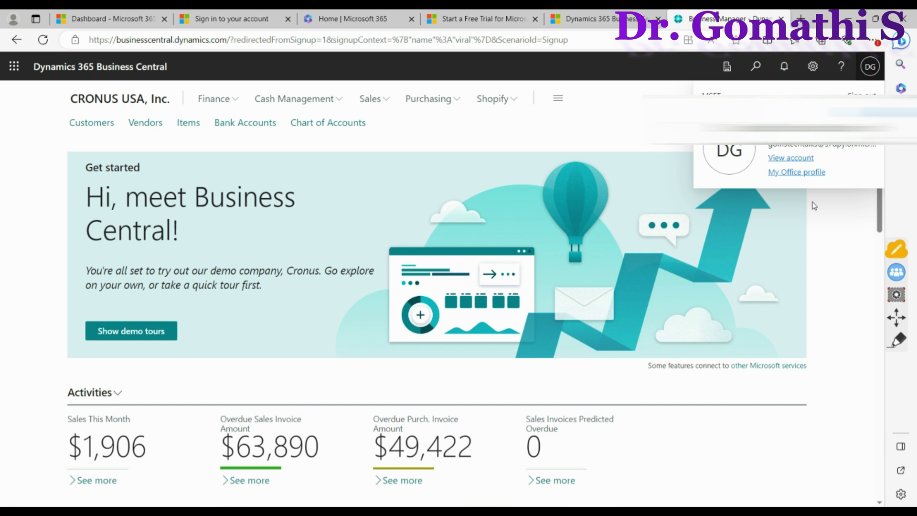
left_click(812, 66)
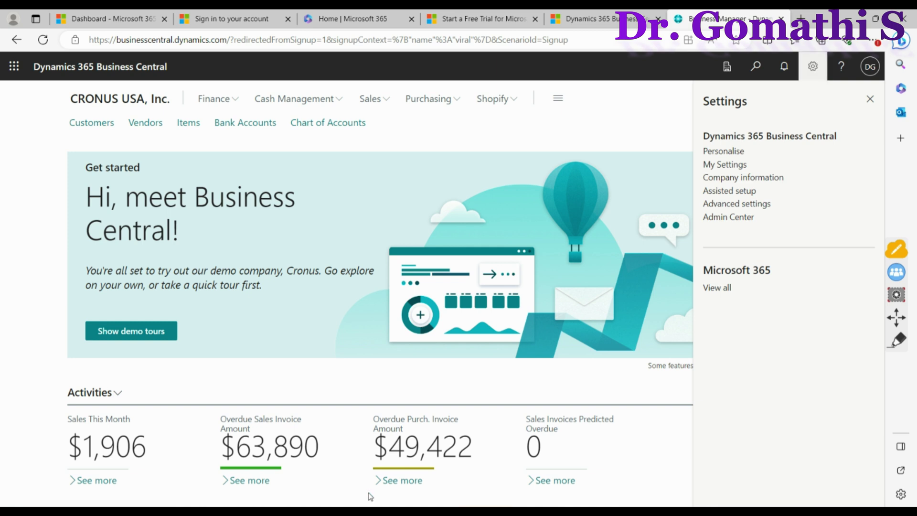
key("ctrl+n")
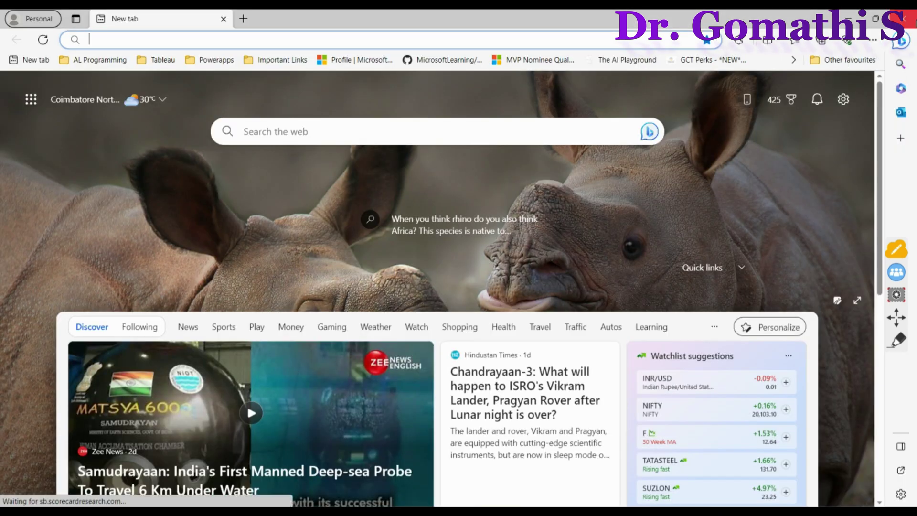
left_click(849, 18)
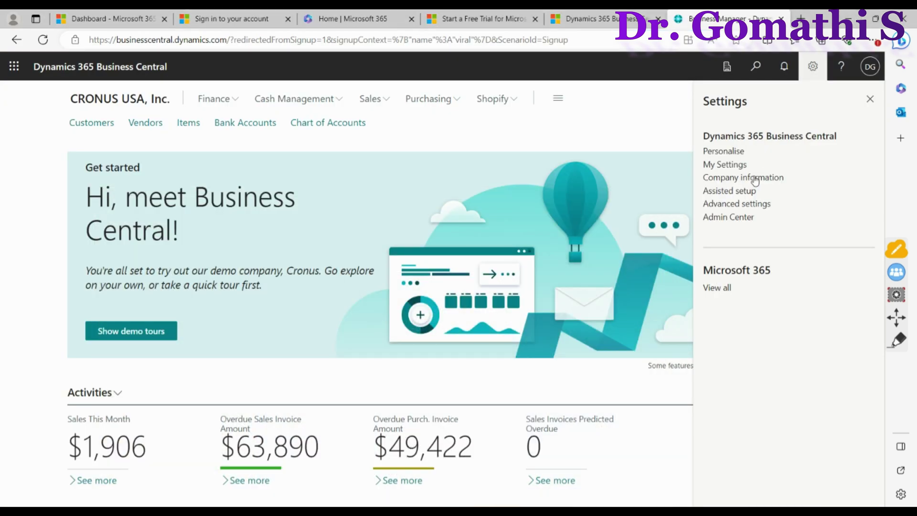
left_click(727, 218)
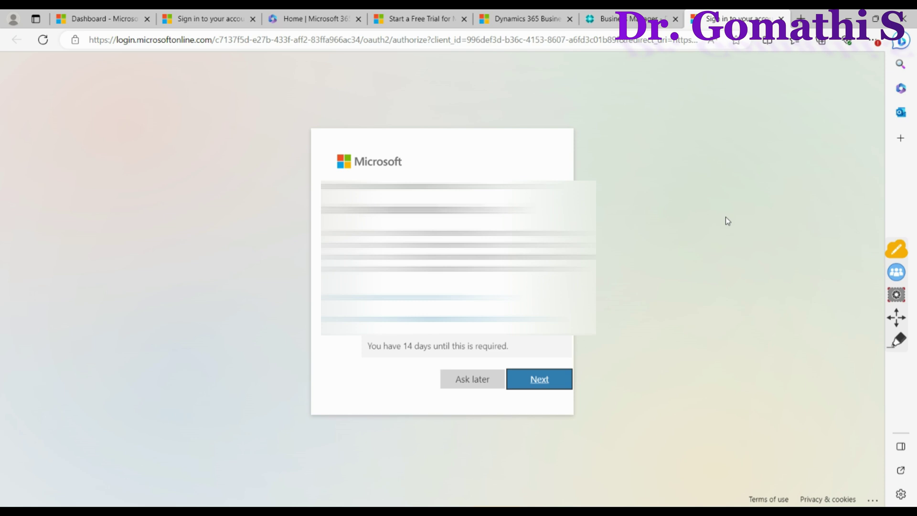
Defer the authenticator setup twice and dismiss the browser profile and save-password popups.
left_click(444, 388)
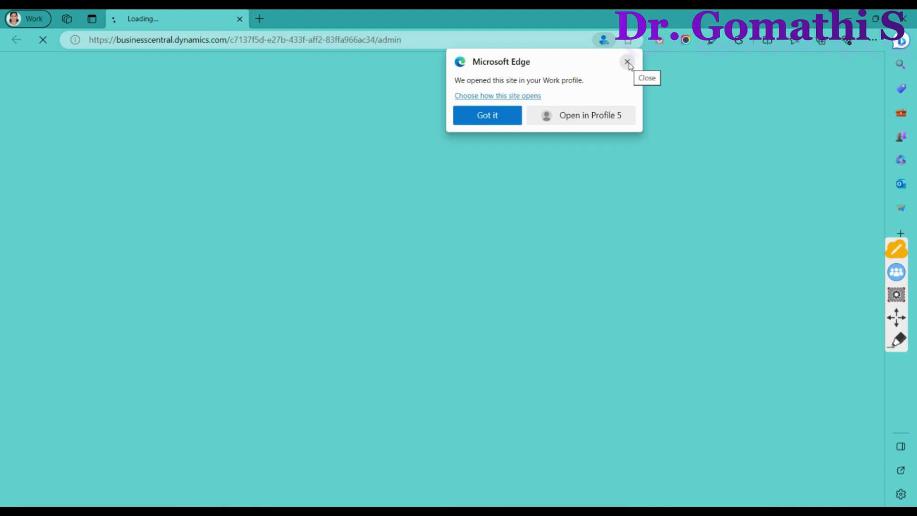
left_click(627, 62)
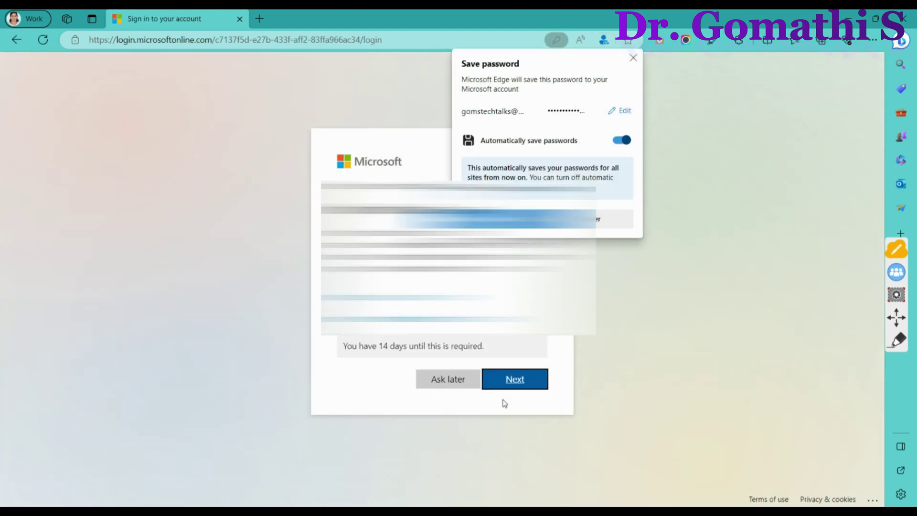
left_click(442, 379)
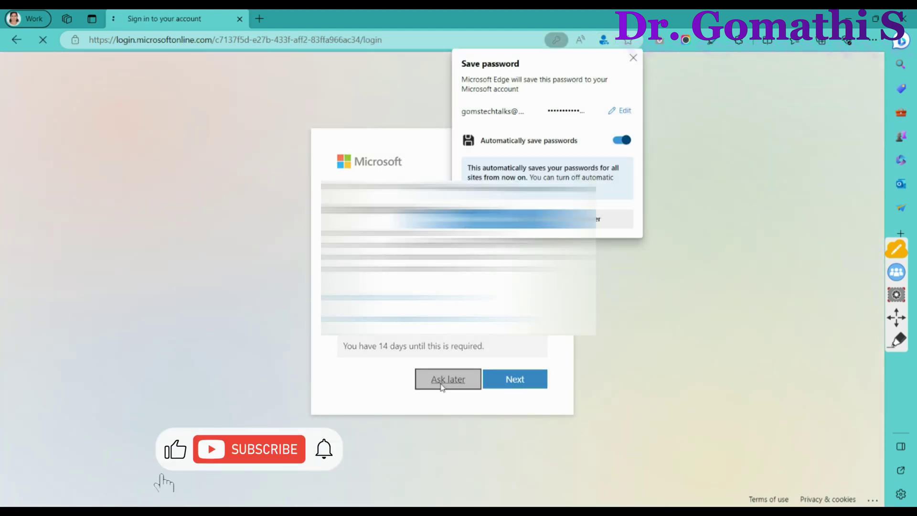
left_click(635, 64)
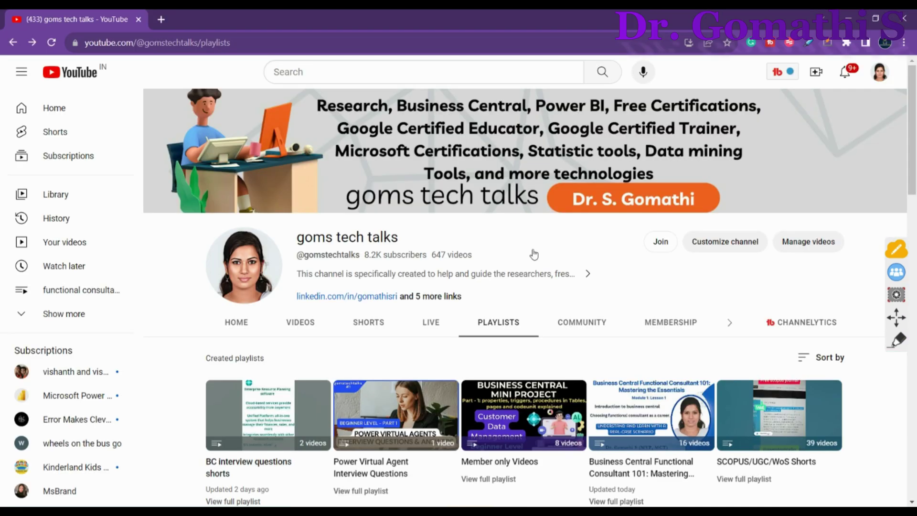
scroll(664, 383, "down", 2)
scroll(664, 383, "down", 10)
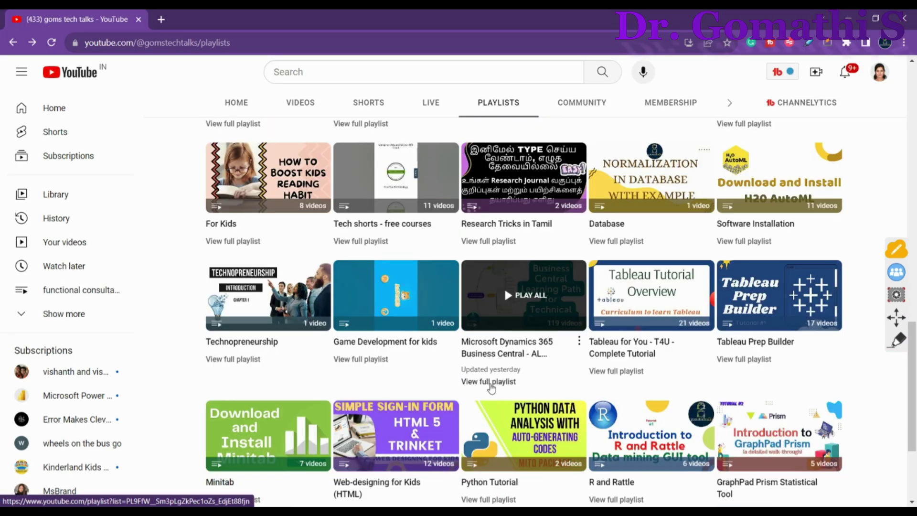
Open a video from the Microsoft Dynamics 365 Business Central playlist, then go back.
left_click(490, 382)
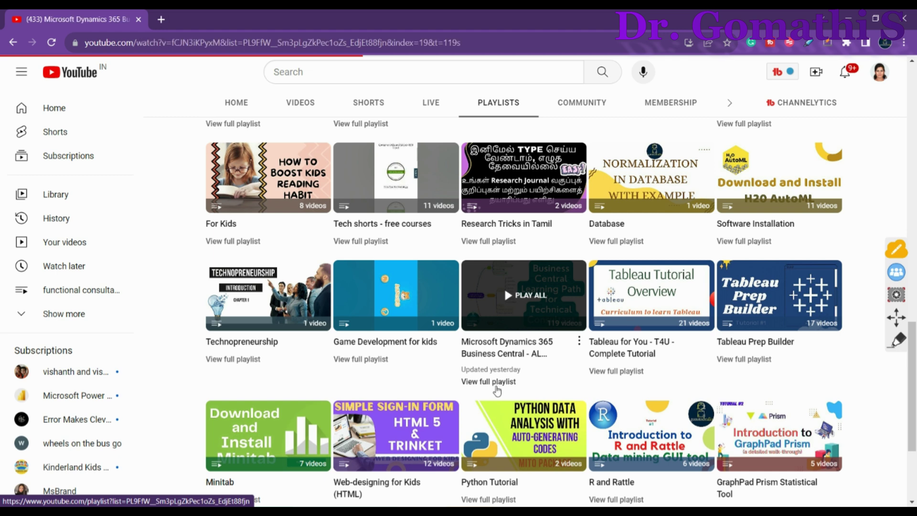
key("alt+Left")
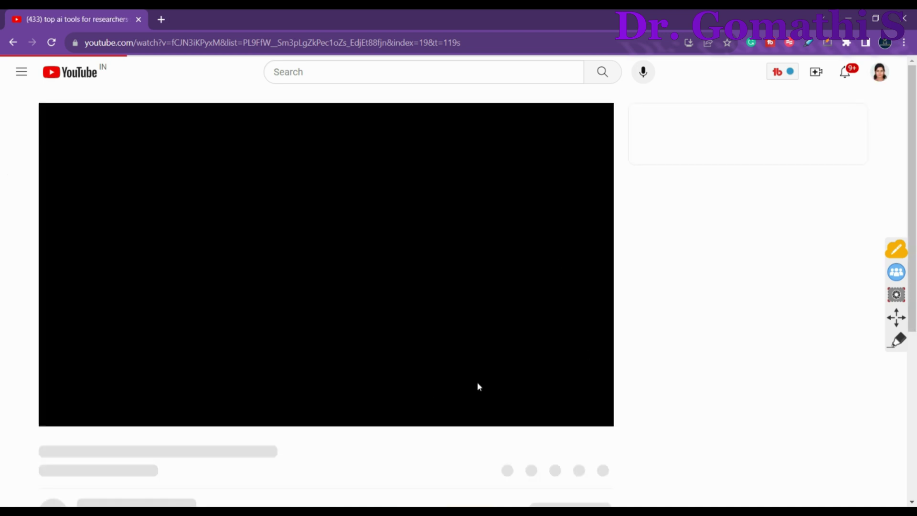
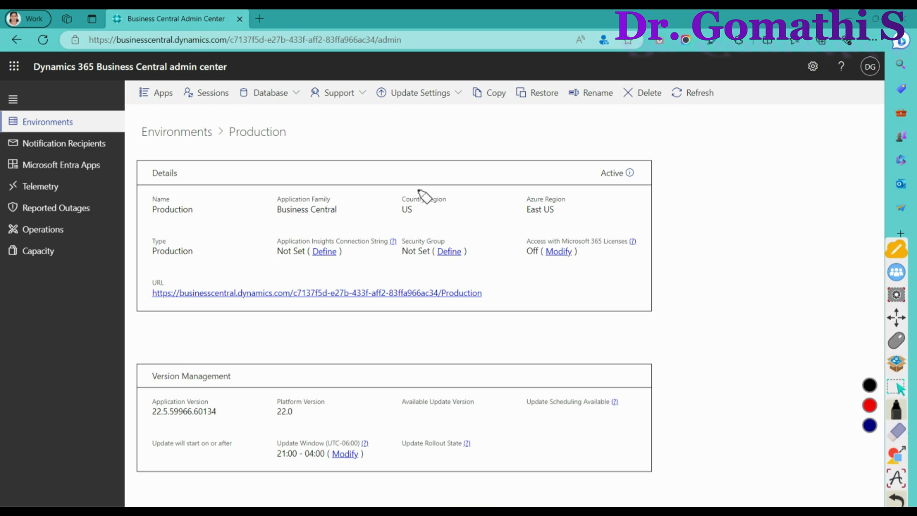
mouse_move(204, 237)
left_mouse_down()
mouse_move(159, 231)
mouse_move(203, 232)
left_mouse_up()
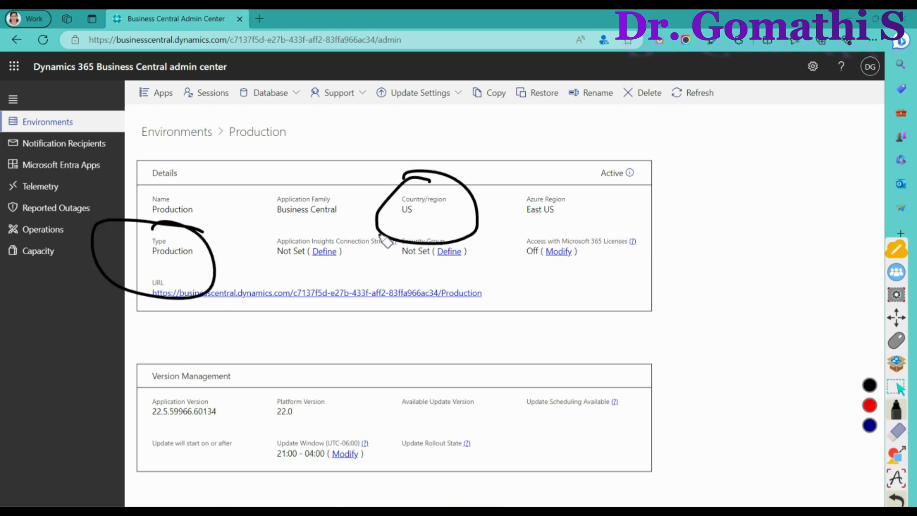
mouse_move(379, 233)
left_mouse_down()
mouse_move(352, 223)
mouse_move(248, 226)
left_mouse_up()
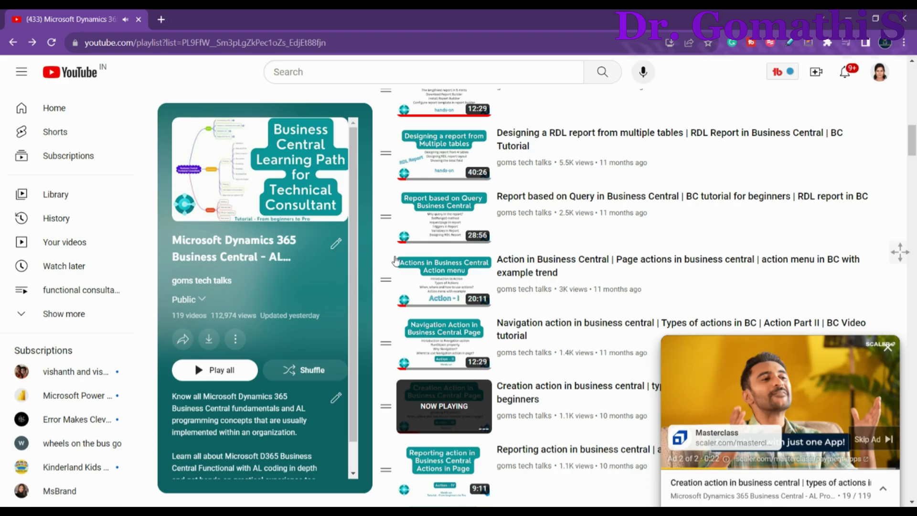
scroll(699, 313, "up", 5)
scroll(699, 313, "up", 4)
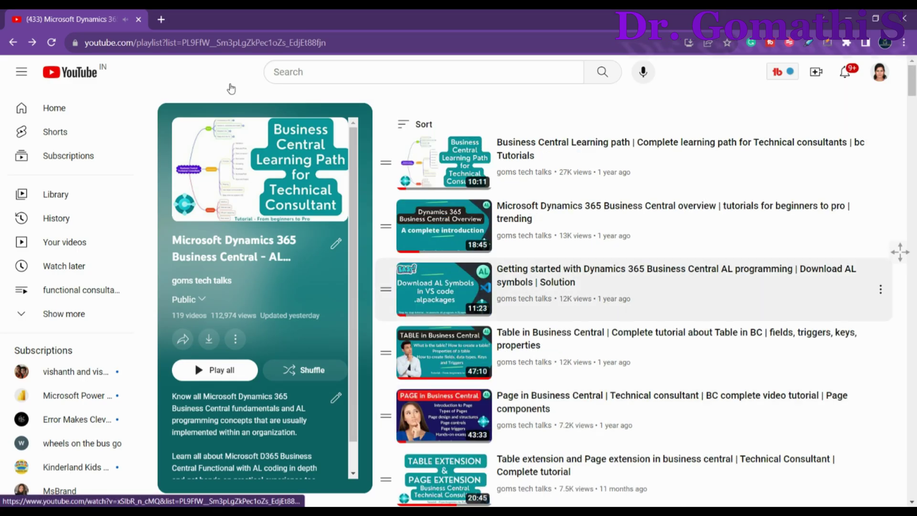
left_click(858, 17)
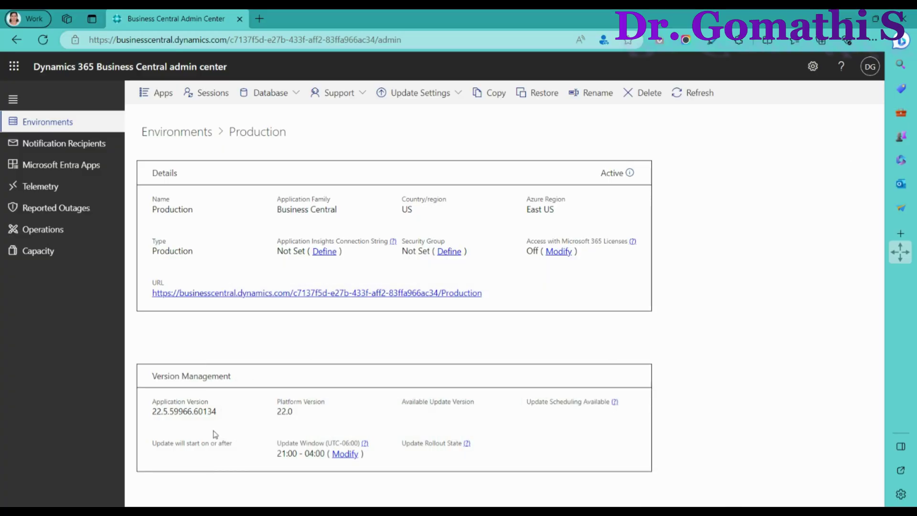
triple_click(281, 416)
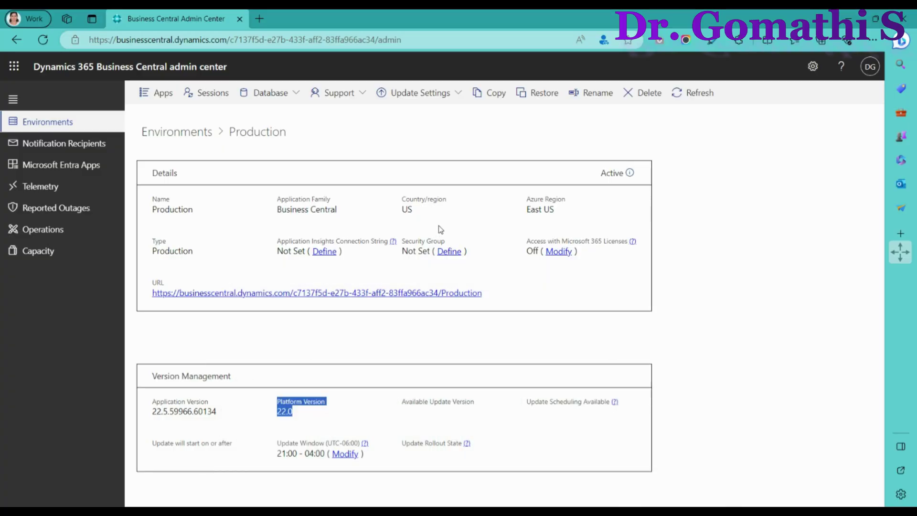
left_click_drag(401, 199, 446, 200)
left_click_drag(410, 229, 457, 219)
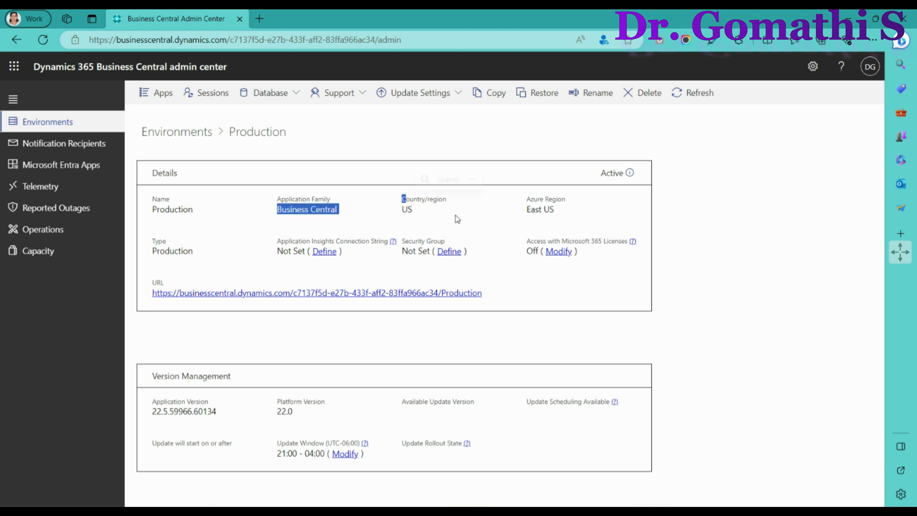
left_click_drag(514, 210, 583, 212)
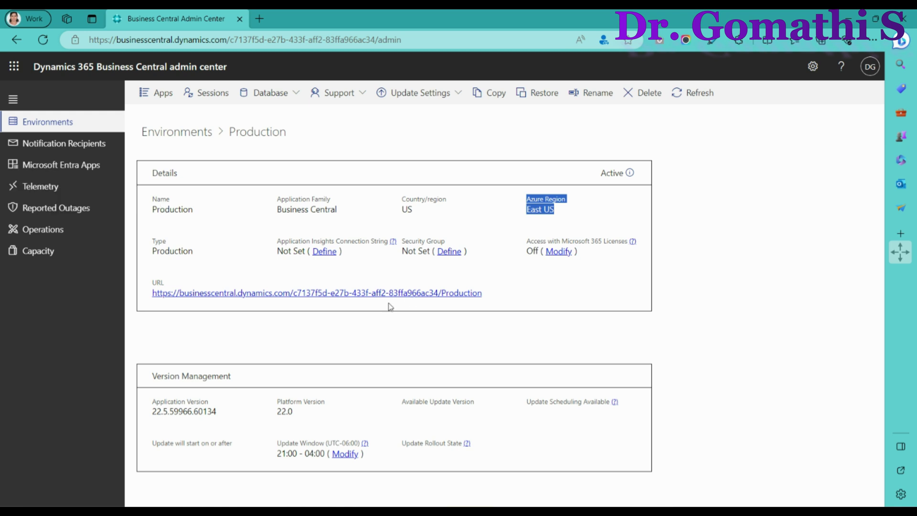
Copy the Production environment URL and paste it below the existing Notepad notes.
right_click(329, 299)
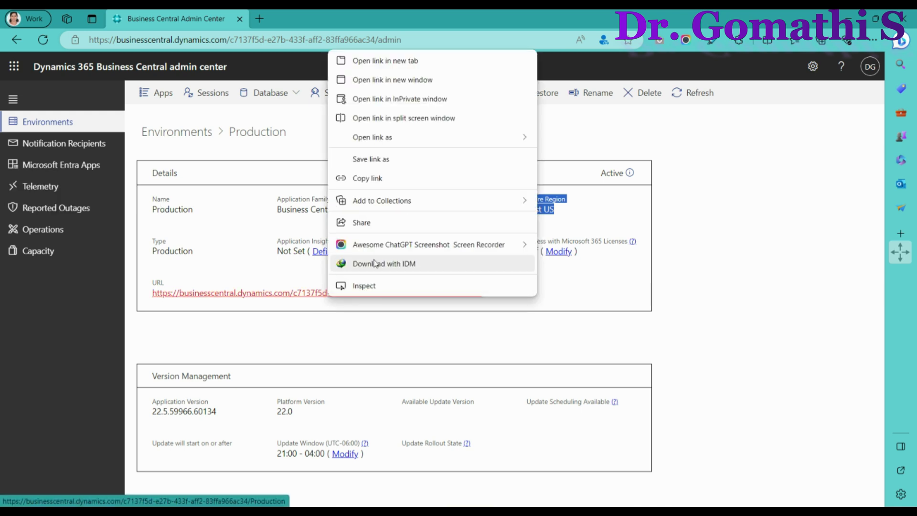
left_click(208, 275)
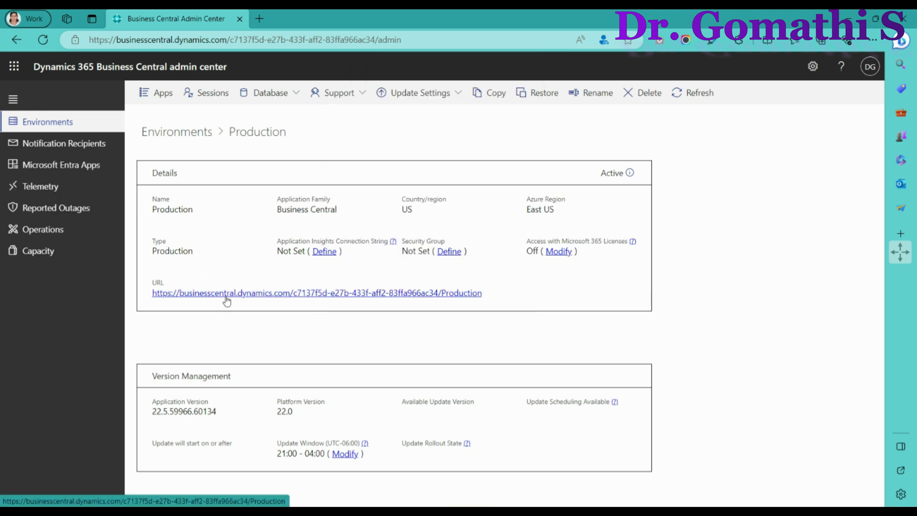
right_click(249, 300)
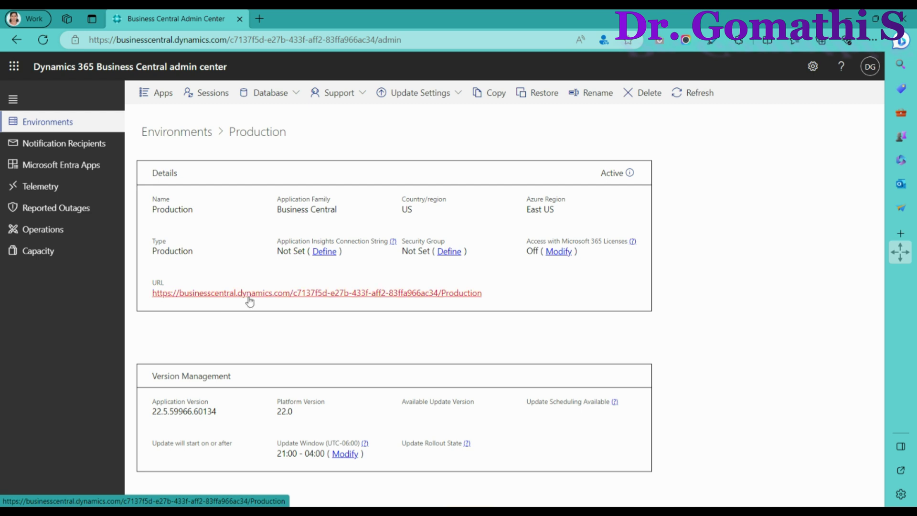
left_click(289, 178)
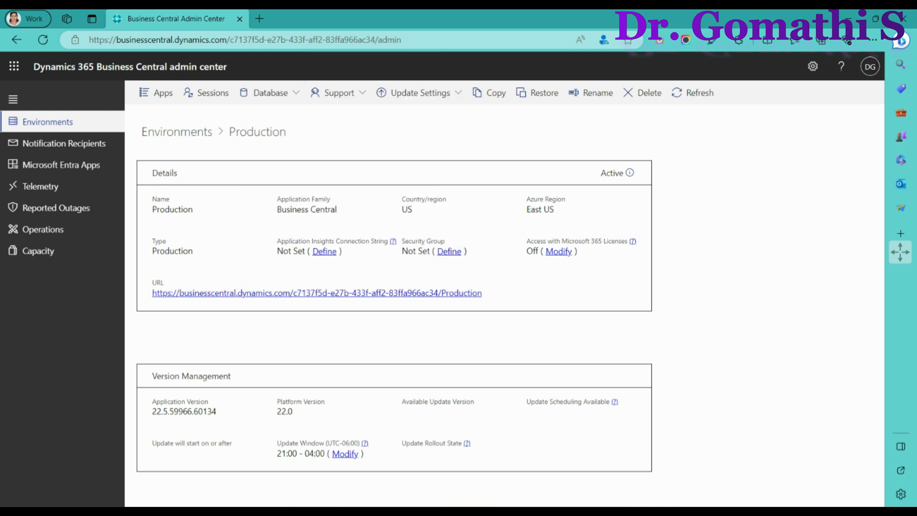
key("alt+Tab")
key("Return")
key("Return")
key("ctrl+v")
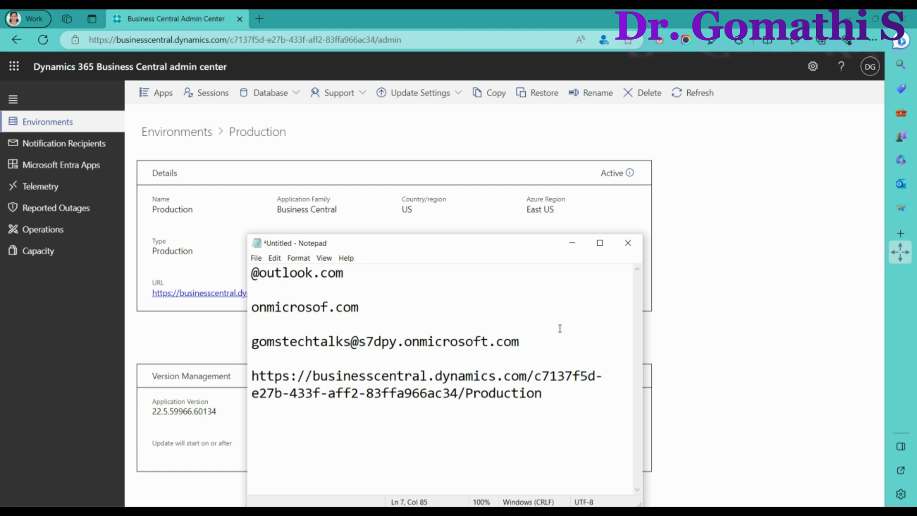
key("alt+Tab")
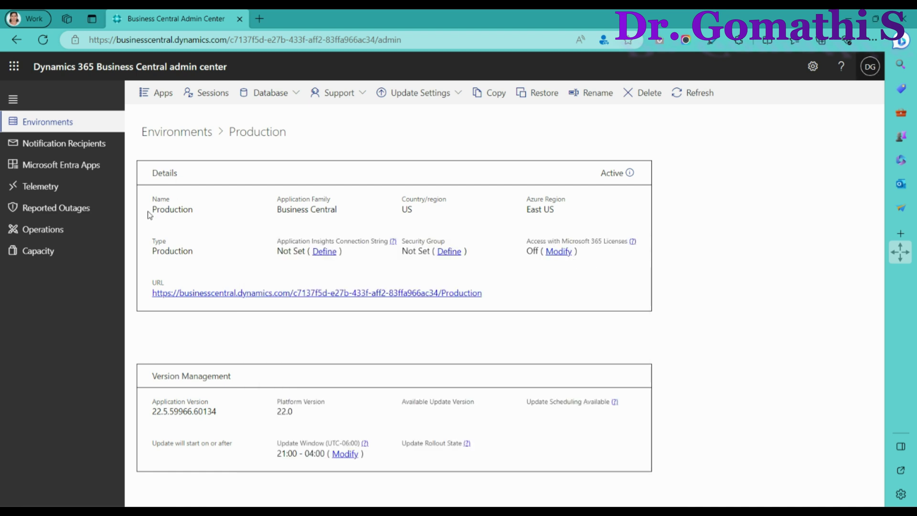
Highlight the Production name and type, review the launch file, then return to Production details.
left_click_drag(149, 215, 215, 214)
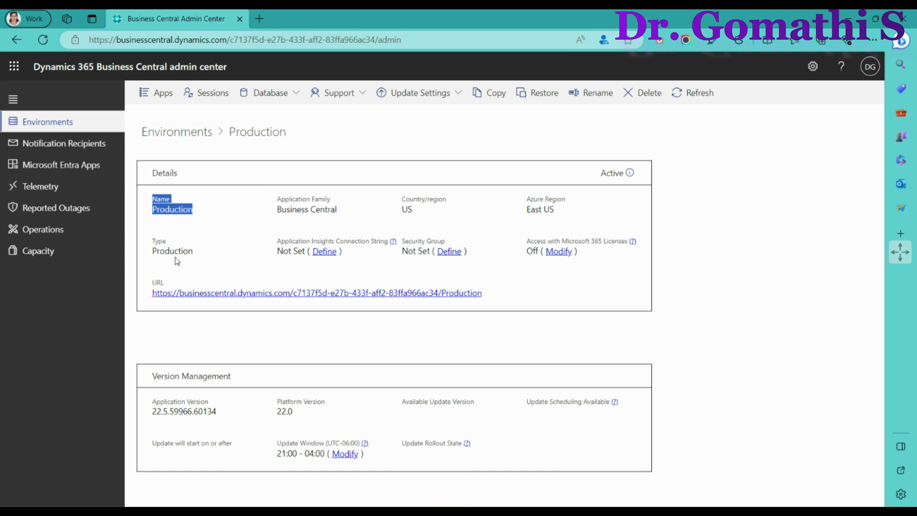
left_click_drag(198, 253, 143, 253)
left_click(580, 505)
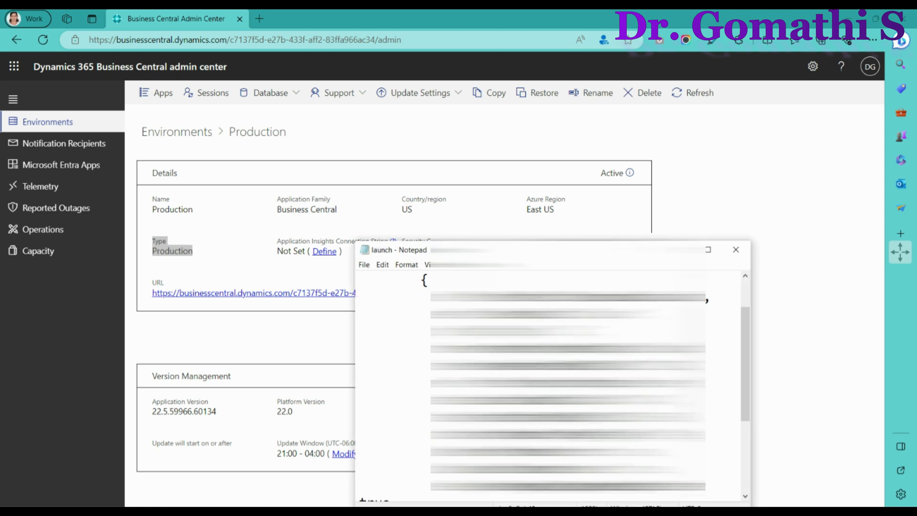
left_click_drag(704, 366, 539, 365)
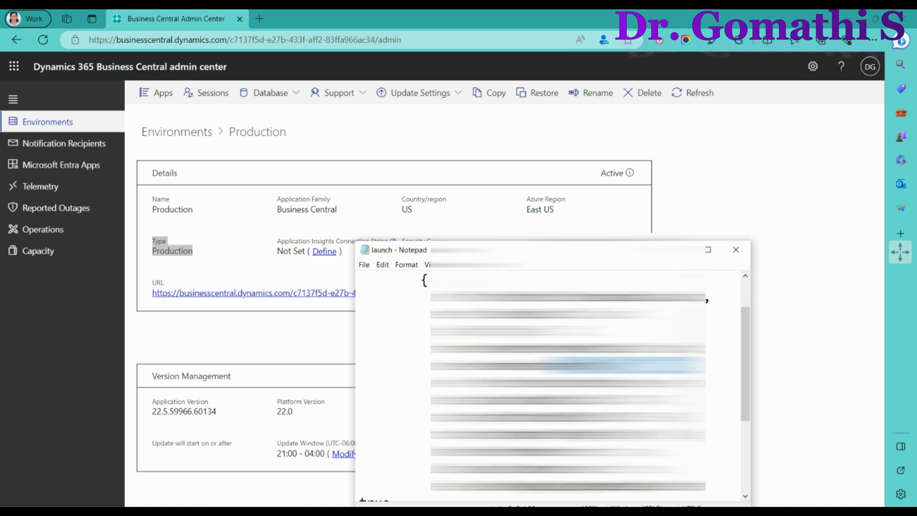
left_click(360, 225)
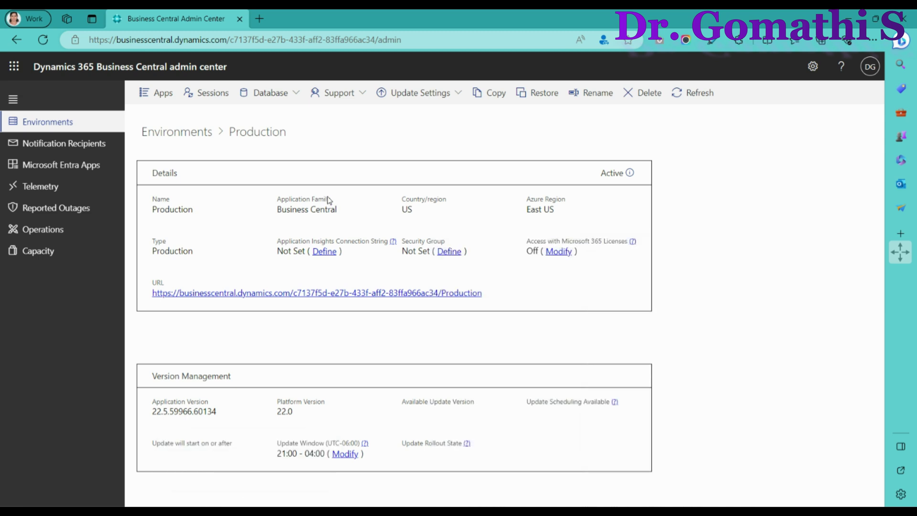
Go back from the Production details page to the Environments list.
left_click(56, 125)
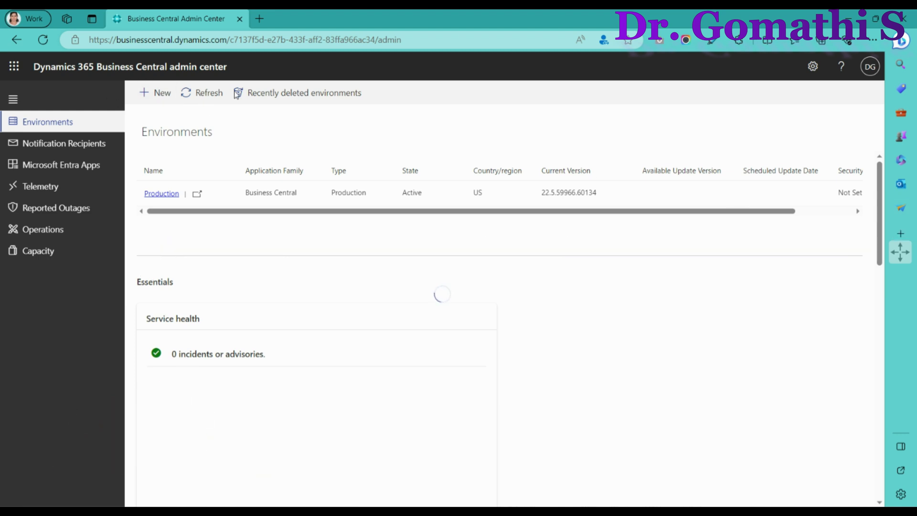
Start a new environment named BCTest of type Sandbox with country US.
left_click(156, 97)
left_click(619, 260)
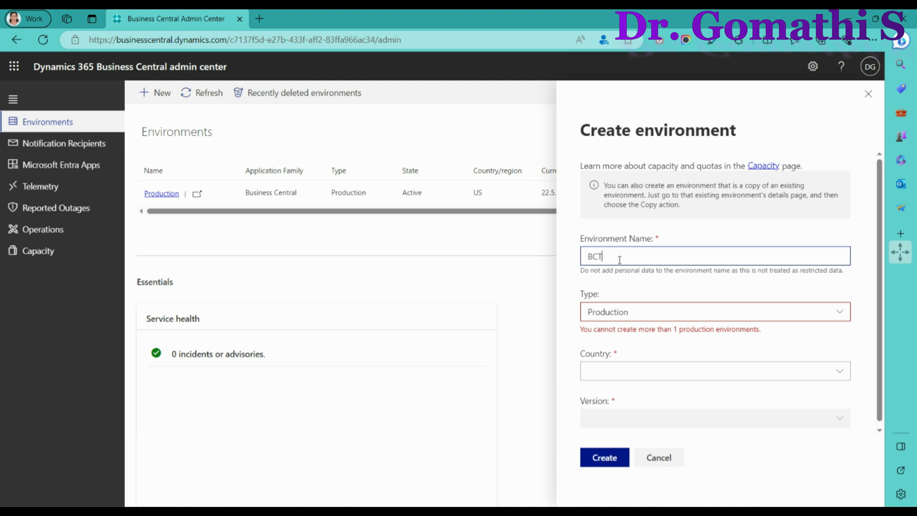
left_click(675, 311)
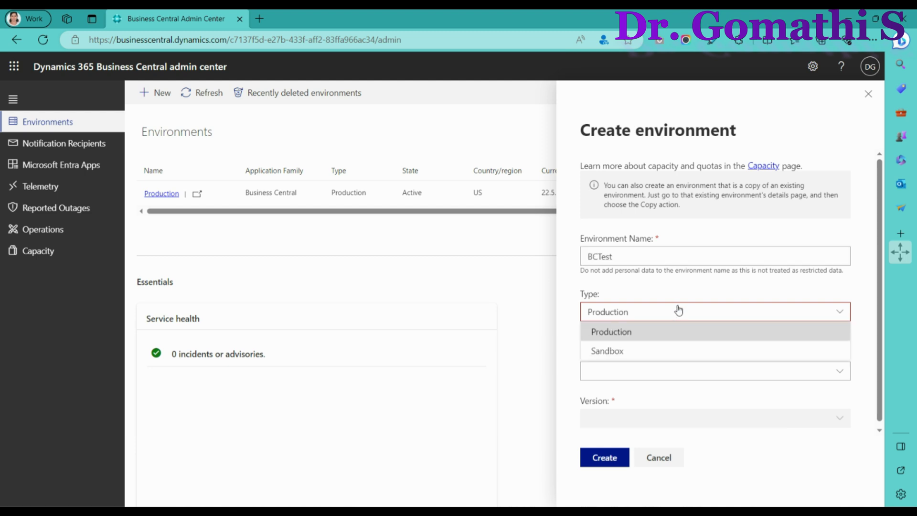
left_click(666, 351)
scroll(745, 313, "down", 1)
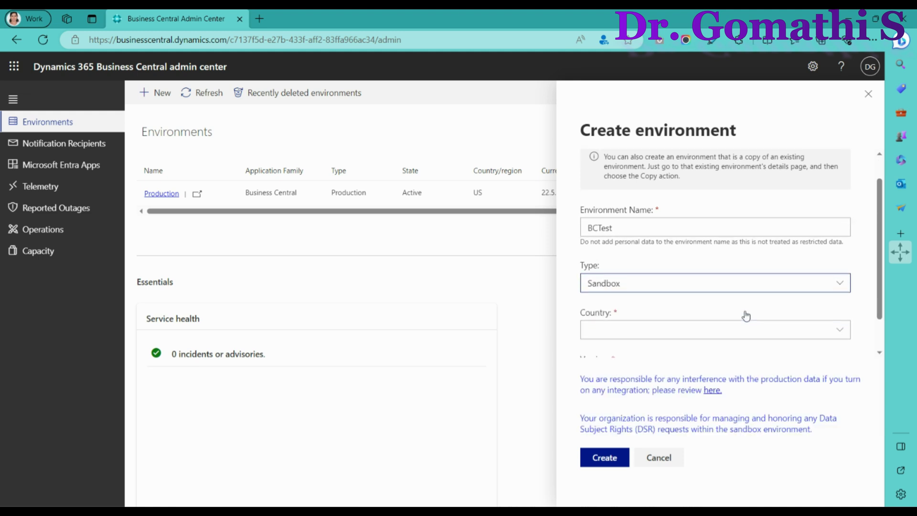
scroll(650, 328, "down", 1)
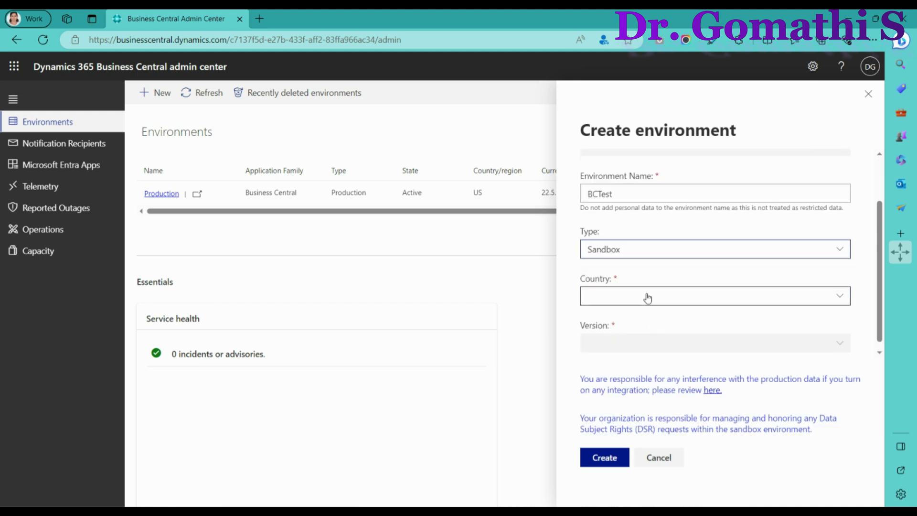
left_click(647, 296)
scroll(420, 265, "down", 15)
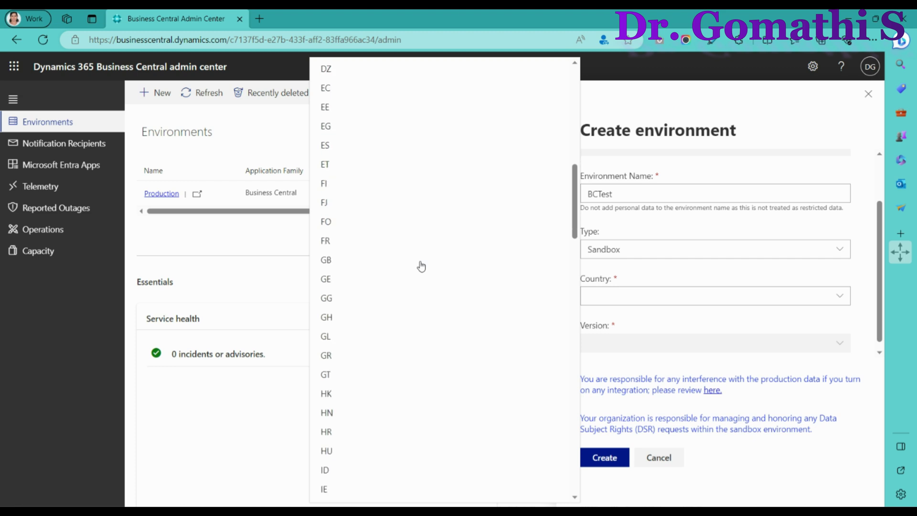
scroll(421, 266, "down", 20)
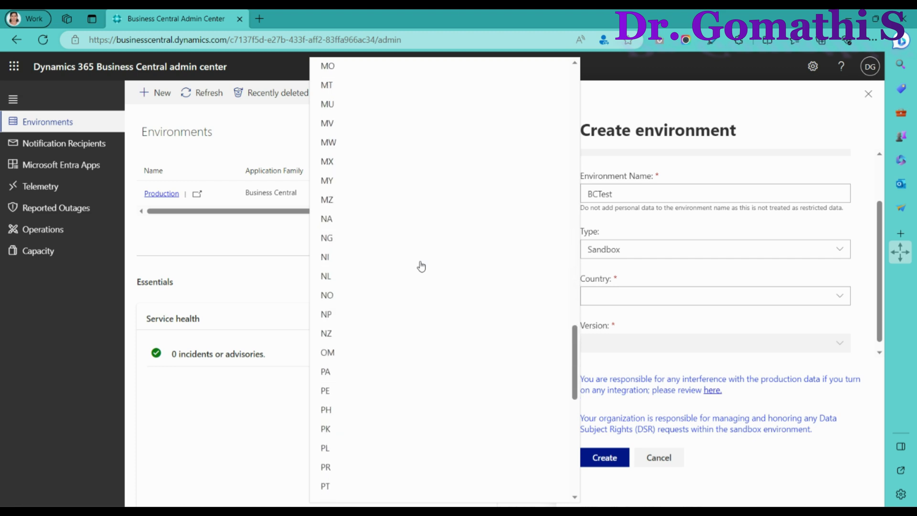
left_click(372, 368)
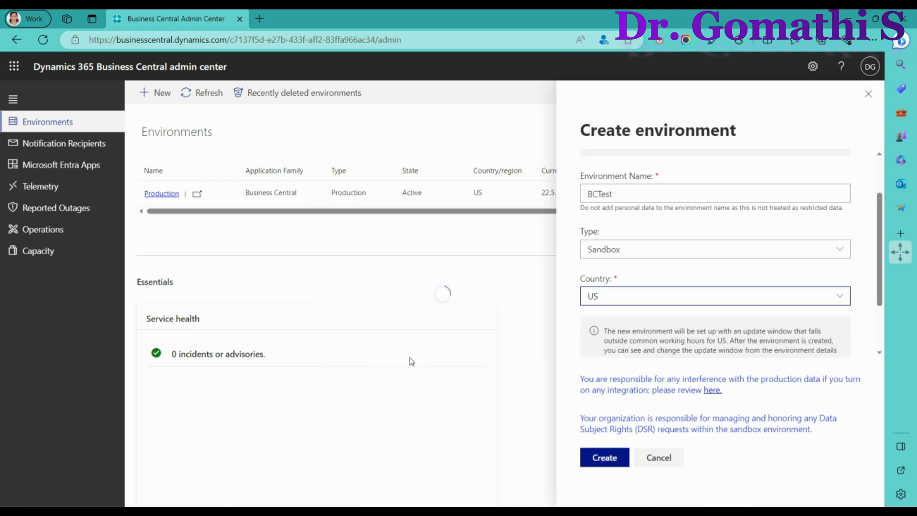
Set the new environment's version to 23.0.12034.12167 (Preview).
scroll(793, 308, "down", 2)
left_click(686, 340)
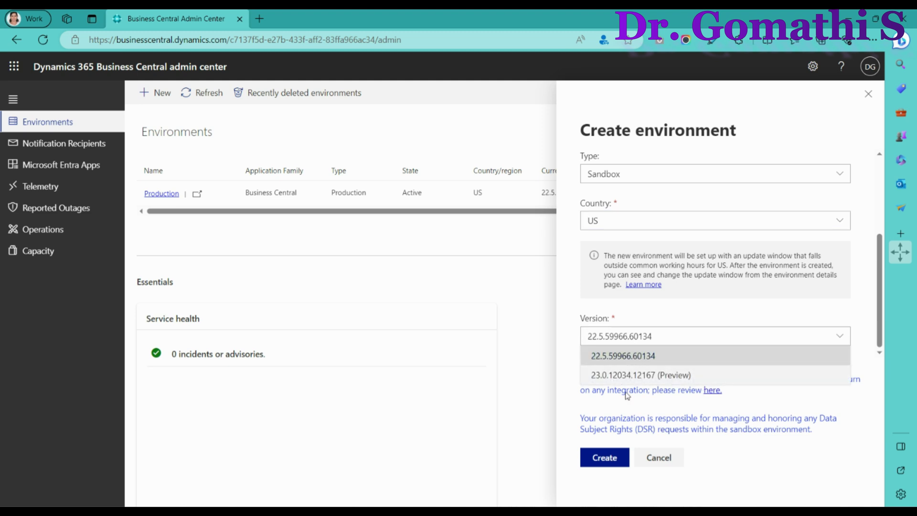
left_click(647, 375)
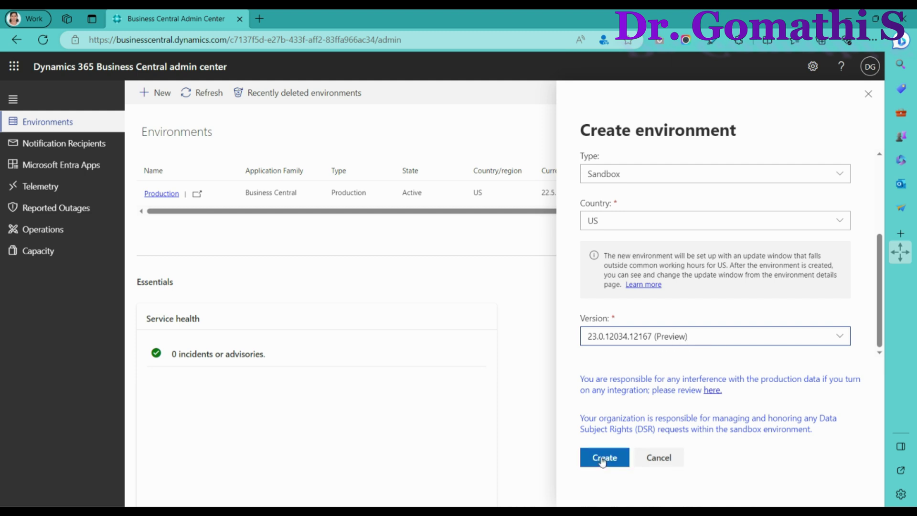
left_click(700, 344)
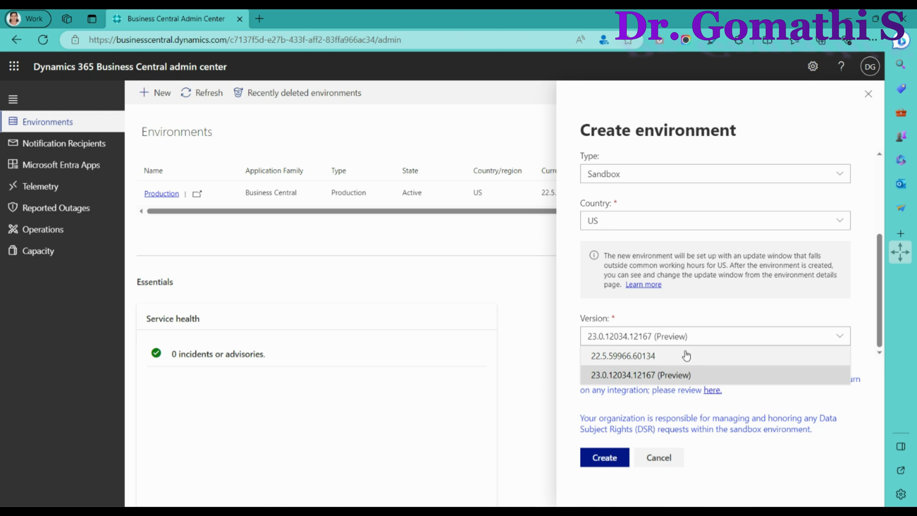
left_click(686, 355)
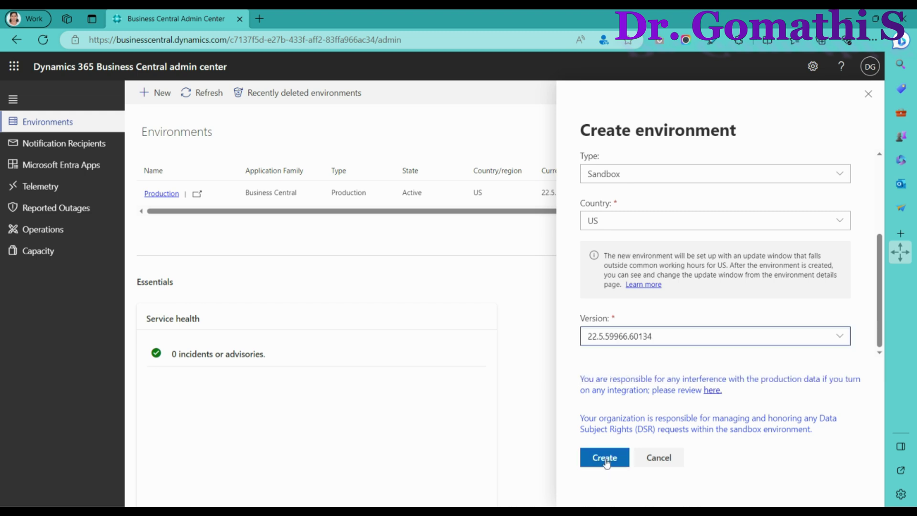
left_click(651, 336)
left_click(643, 374)
Submit and confirm creation of the BCTest preview sandbox, then check the environments list.
left_click(615, 457)
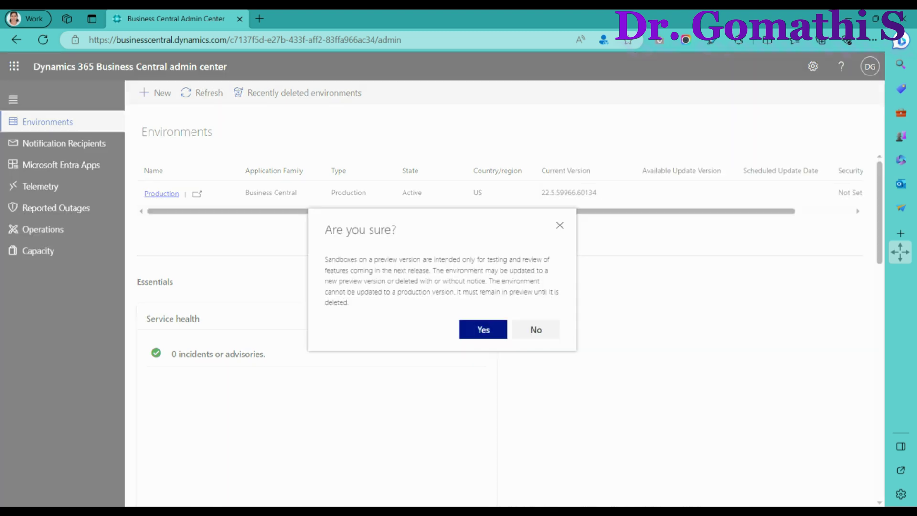
left_click(483, 333)
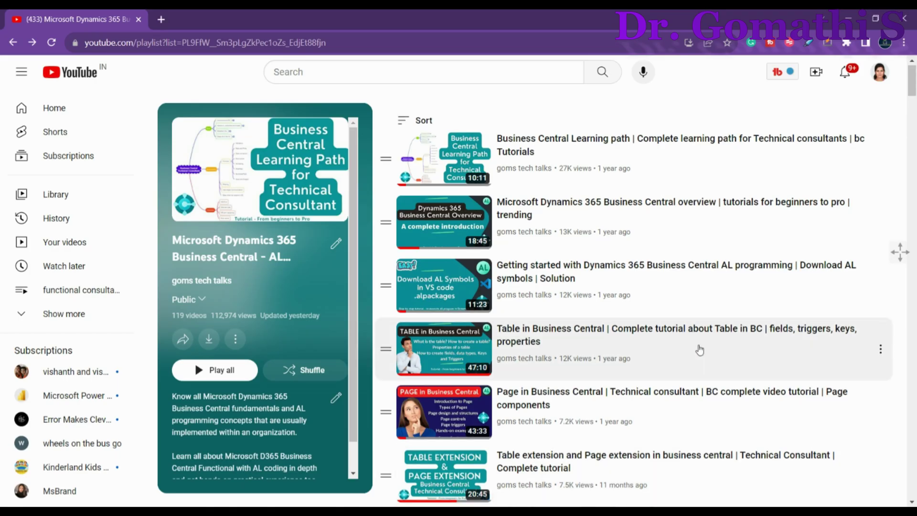
scroll(698, 348, "down", 5)
scroll(698, 348, "up", 5)
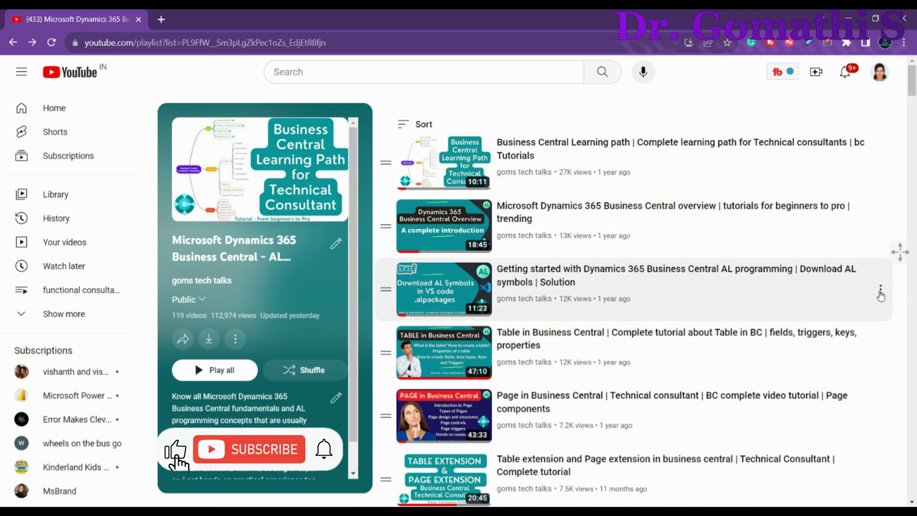
scroll(677, 349, "down", 15)
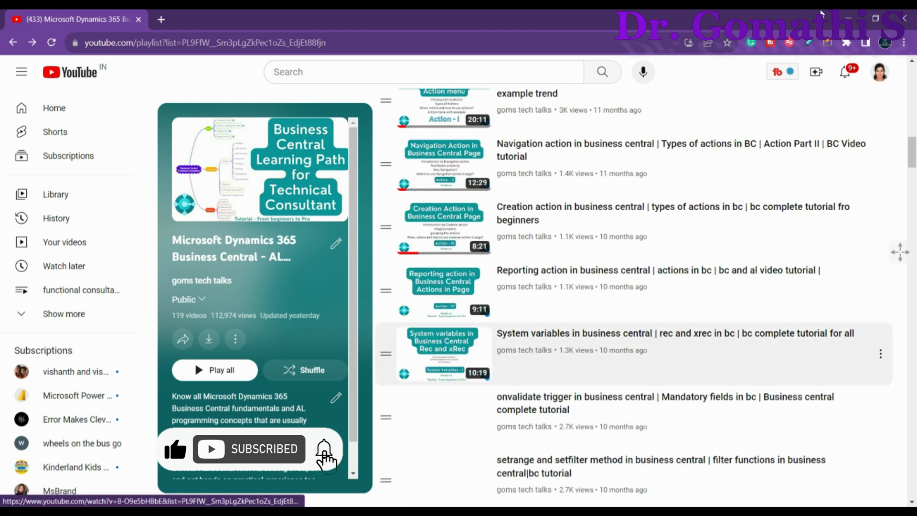